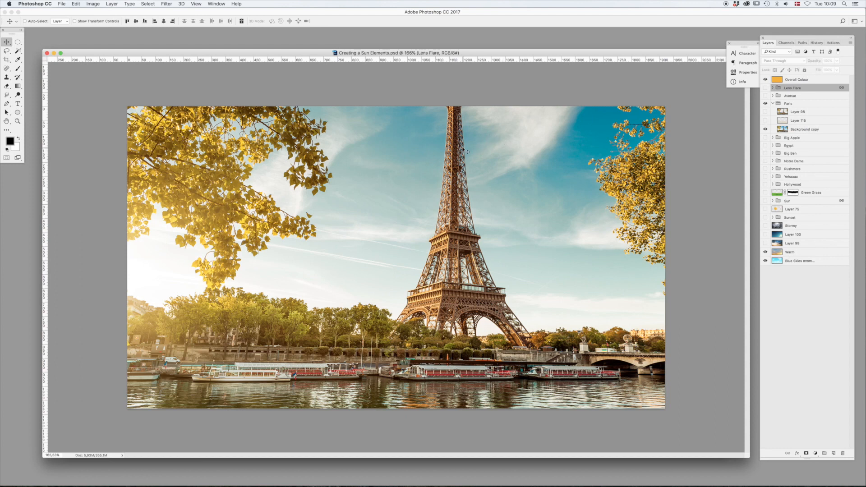
- Show Layer 98 and Layer 115 in the Paris group instead of Background copy, and add the Layer 99 sky
click(766, 121)
click(765, 112)
click(766, 130)
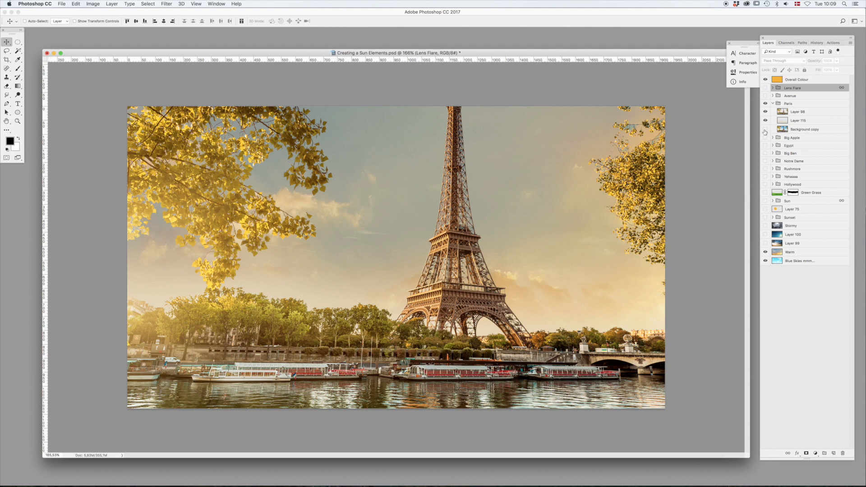
click(766, 252)
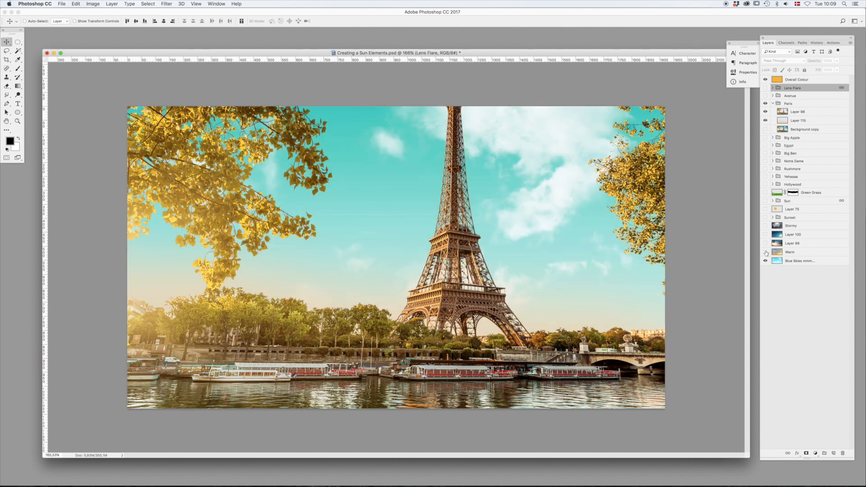
click(766, 252)
click(766, 244)
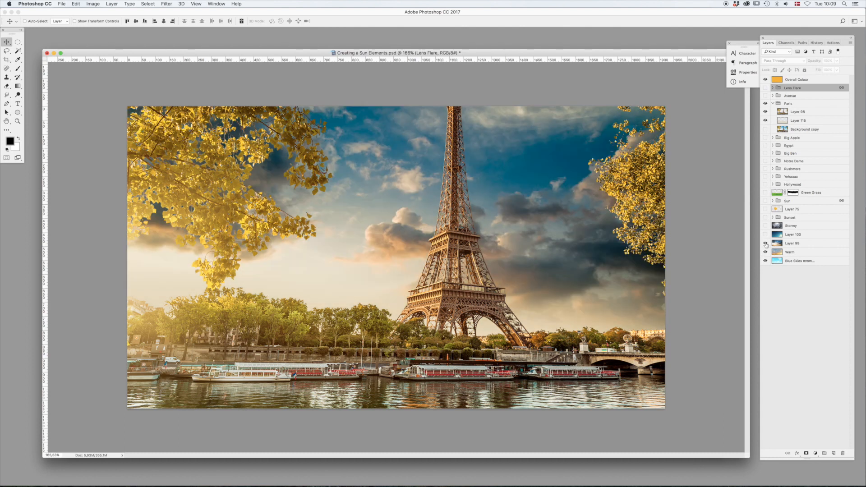
- Show the Sun and Lens Flare groups, position the sun beside the Eiffel Tower, and hide the Layer 99 sky
click(766, 88)
click(765, 200)
drag(541, 235, 518, 257)
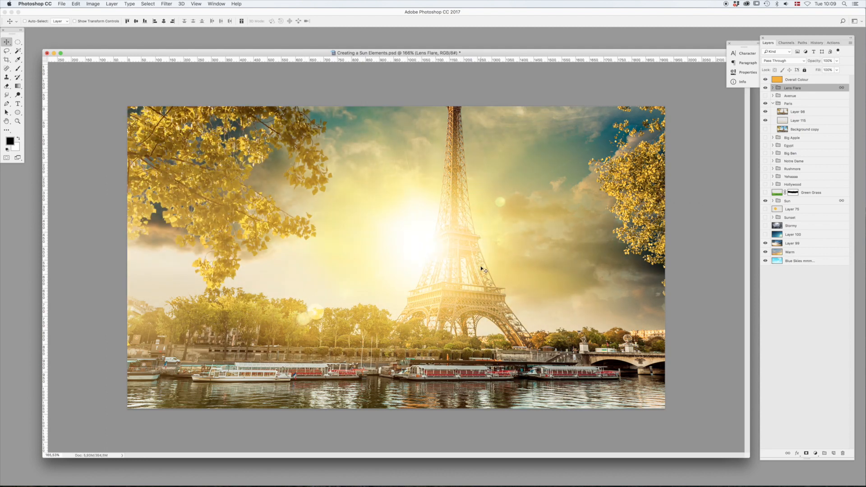
click(766, 243)
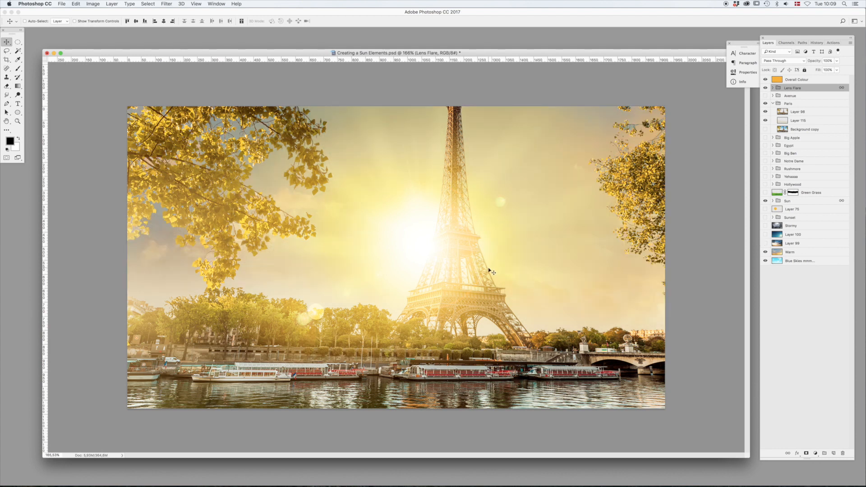
drag(496, 277, 530, 286)
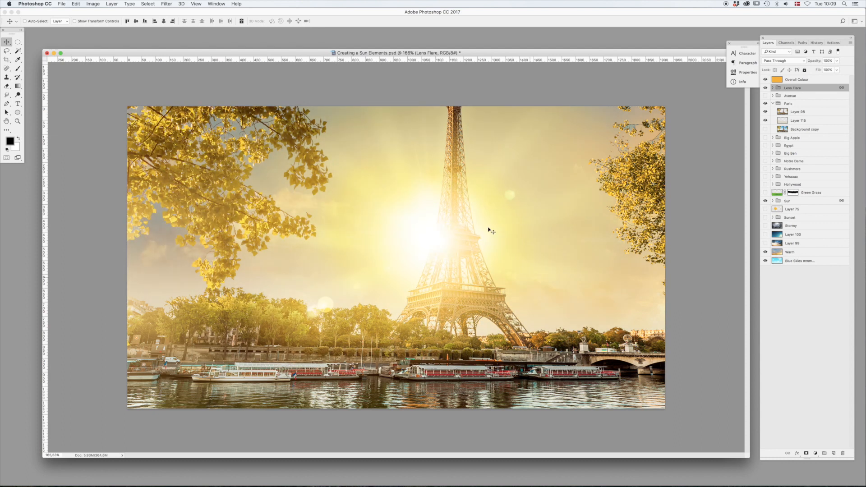
- Bring the Creating a Sun Working Image.psd document to the front and show its Warm 2 and Blue Skies layers
drag(321, 55, 321, 198)
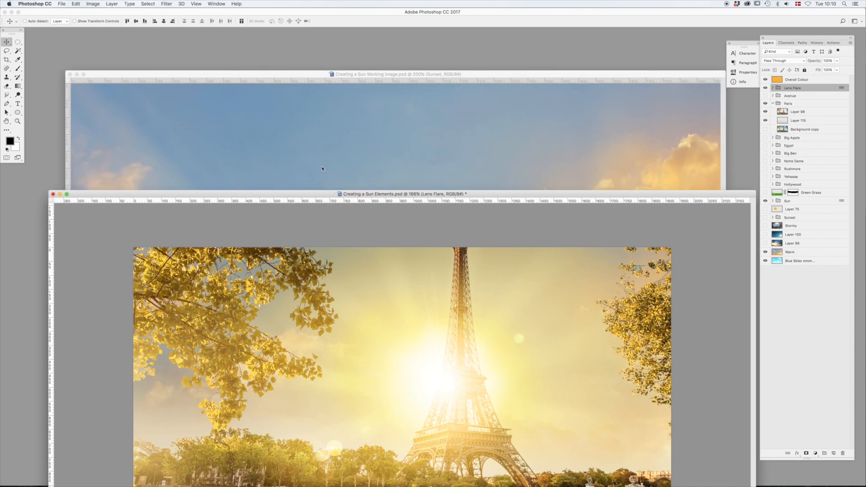
click(321, 158)
drag(306, 76, 307, 70)
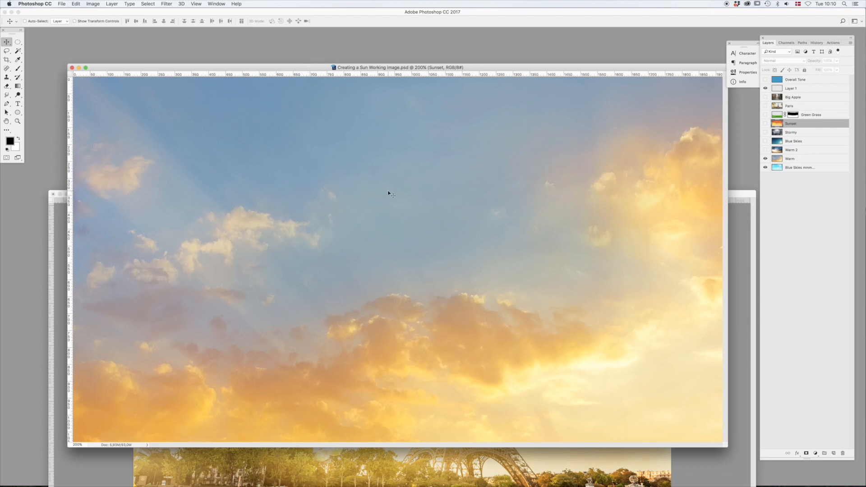
click(766, 159)
click(766, 159)
click(766, 150)
click(766, 141)
- Preview the Paris and Big Apple layers against the blue sky, leaving both hidden
click(766, 106)
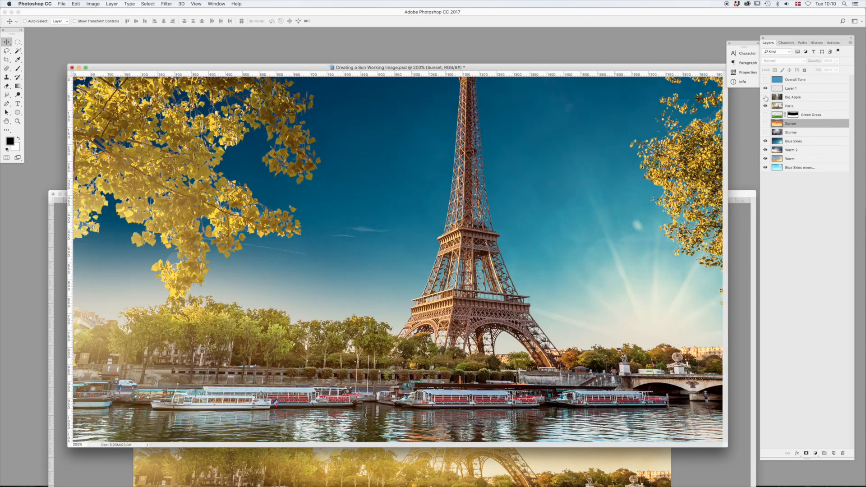
click(766, 97)
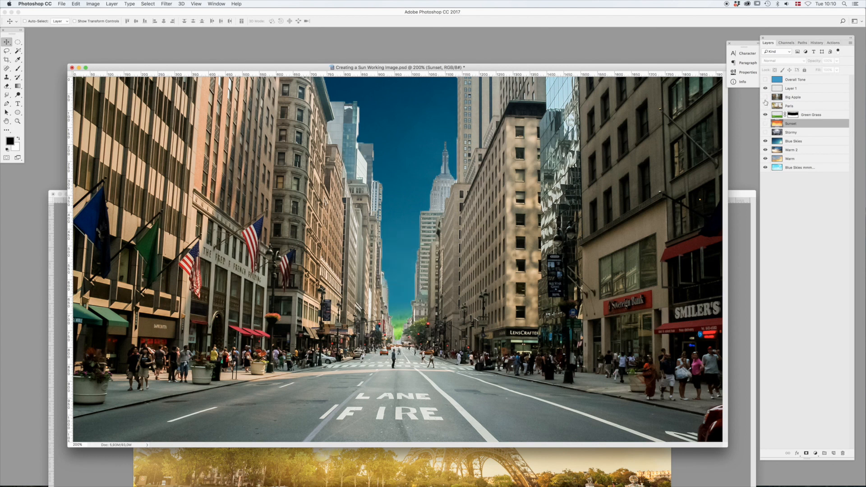
click(765, 97)
click(765, 106)
click(766, 106)
click(765, 106)
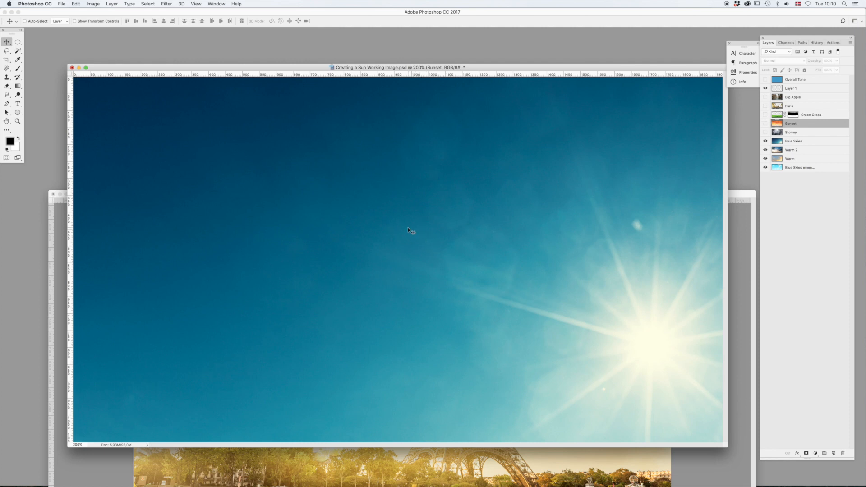
- Add a new layer above the Sunset layer and name it Sun Core
key(alt+shift+super+n)
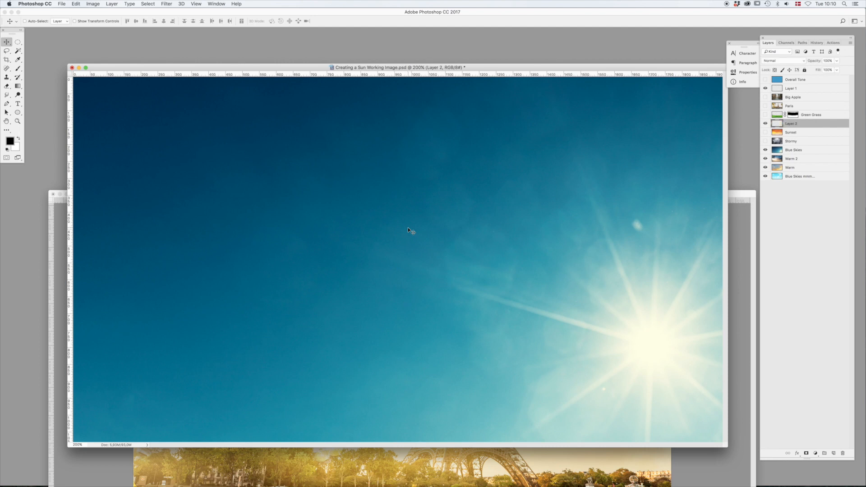
double_click(789, 124)
text(Sun Core)
key(Return)
- Make a circular selection about 390 px wide near the sky's centre and fill it with white
key(m)
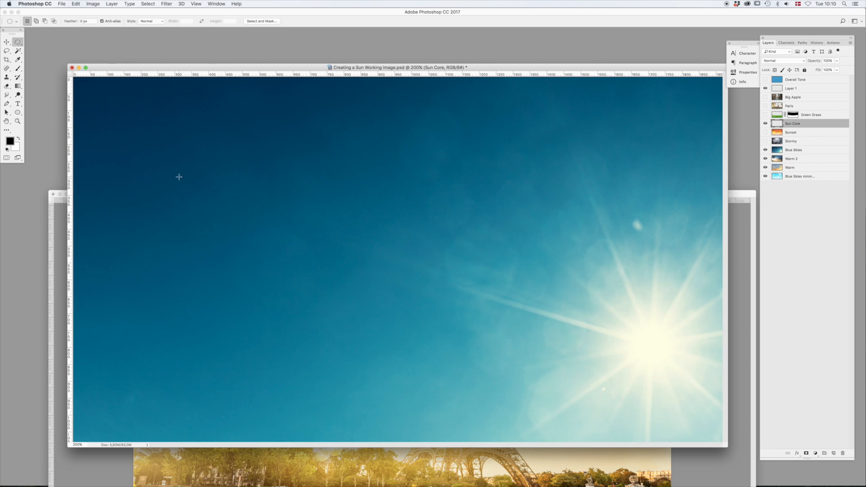
drag(280, 169, 445, 302)
key(x)
key(alt+BackSpace)
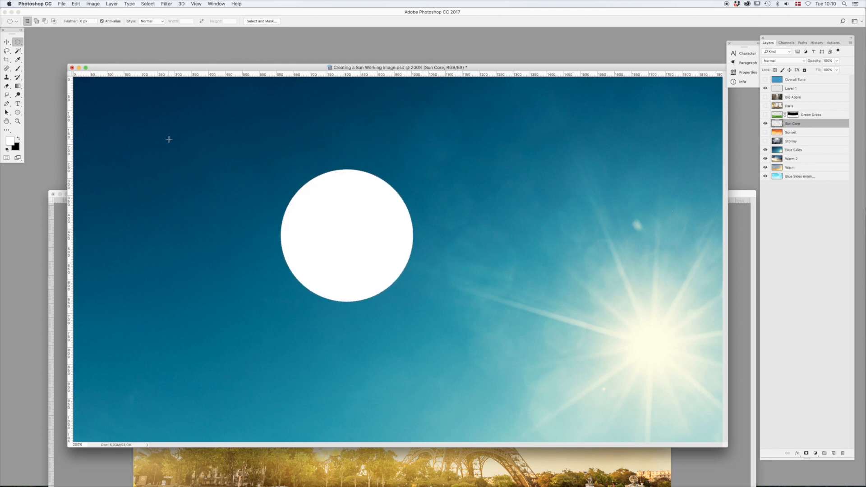
- Apply a 40-pixel Gaussian Blur to the white circle and move it slightly down toward the canvas centre
click(166, 3)
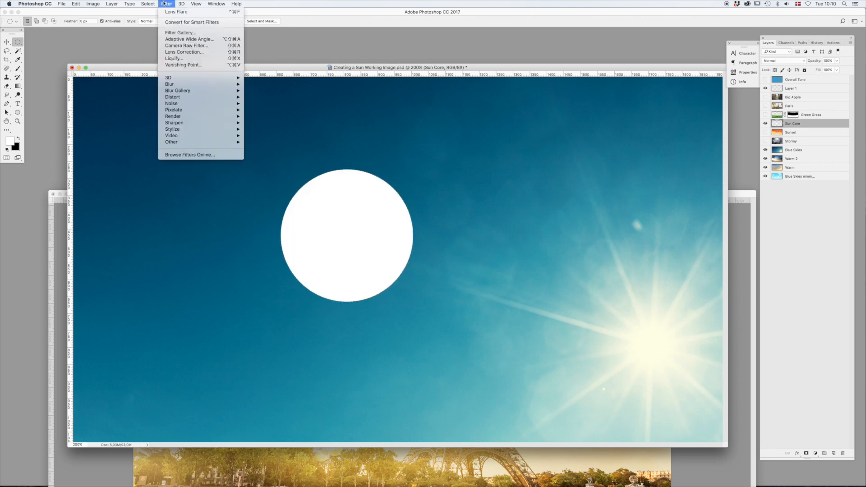
mouse_move(185, 86)
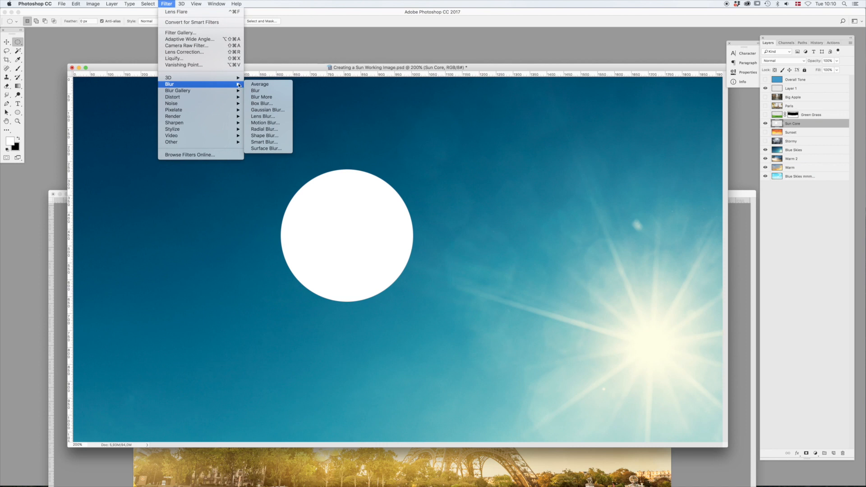
click(266, 110)
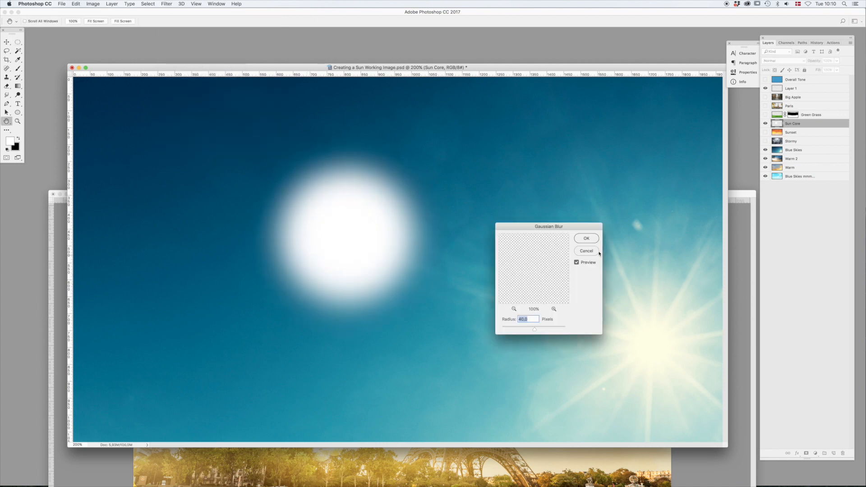
click(586, 239)
key(v)
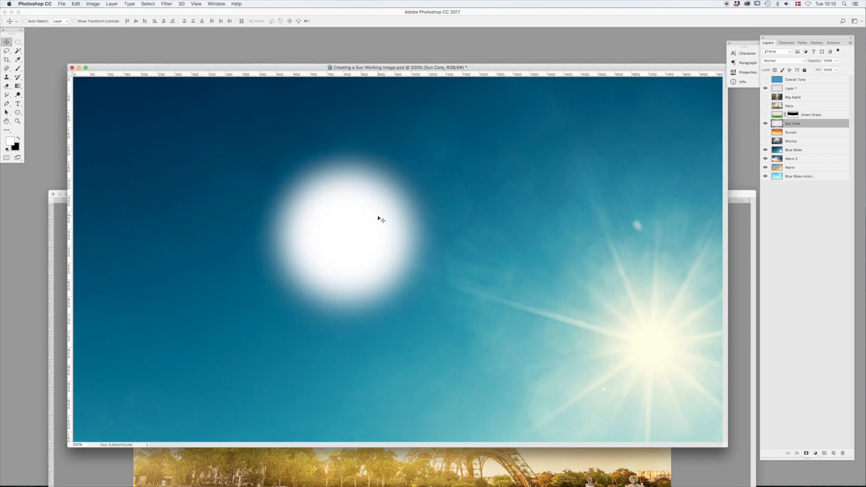
drag(375, 225, 391, 244)
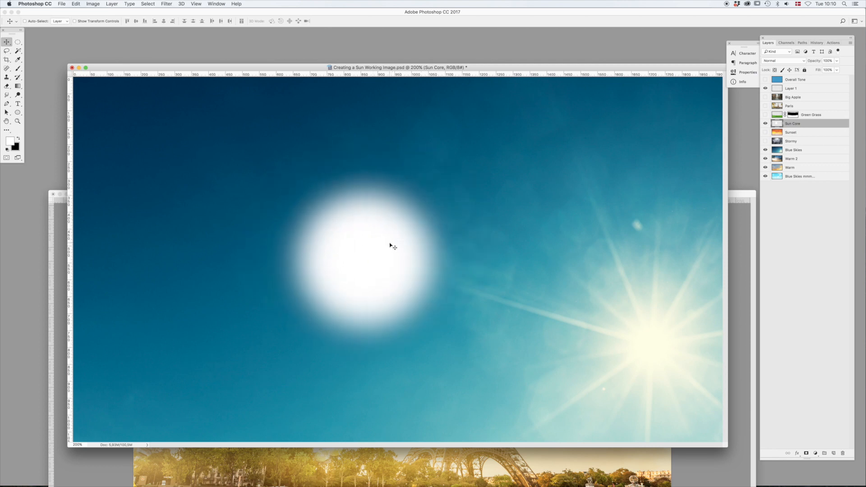
- Smudge the white sun's edges outward all around at 10% strength, and raise the strength to 20%
key(r)
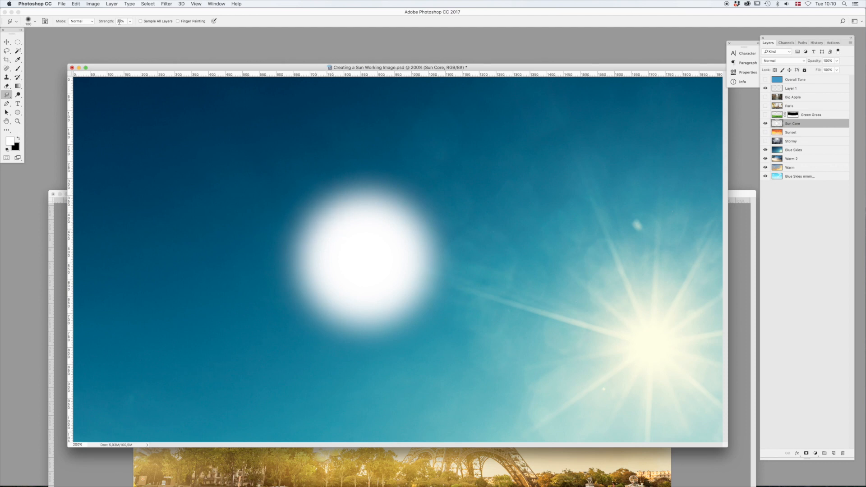
drag(328, 228, 300, 207)
mouse_move(334, 244)
mouse_down()
mouse_move(231, 220)
mouse_move(318, 245)
mouse_move(241, 297)
mouse_move(286, 296)
mouse_up()
drag(339, 287, 311, 319)
mouse_move(341, 309)
mouse_down()
mouse_move(313, 351)
mouse_move(420, 316)
mouse_move(454, 270)
mouse_move(433, 244)
mouse_move(388, 223)
mouse_move(377, 172)
mouse_move(348, 203)
mouse_move(344, 232)
mouse_move(356, 194)
mouse_move(350, 203)
mouse_move(383, 185)
mouse_move(417, 217)
mouse_move(396, 265)
mouse_move(434, 251)
mouse_up()
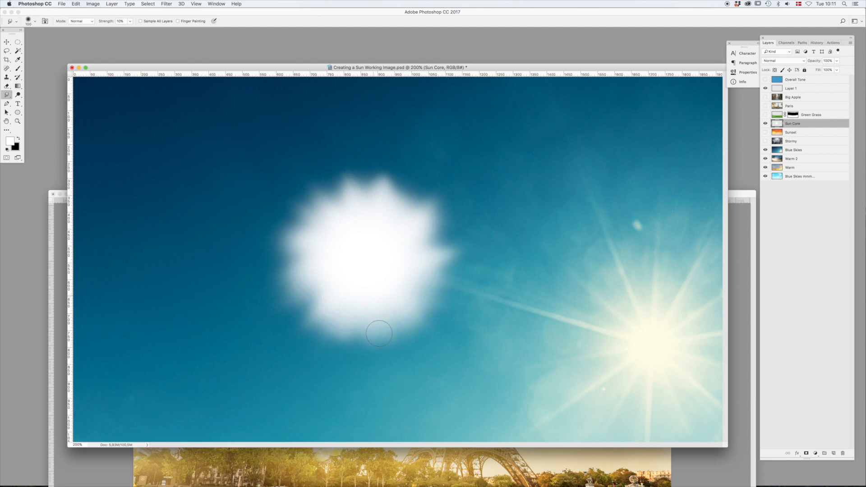
key(2)
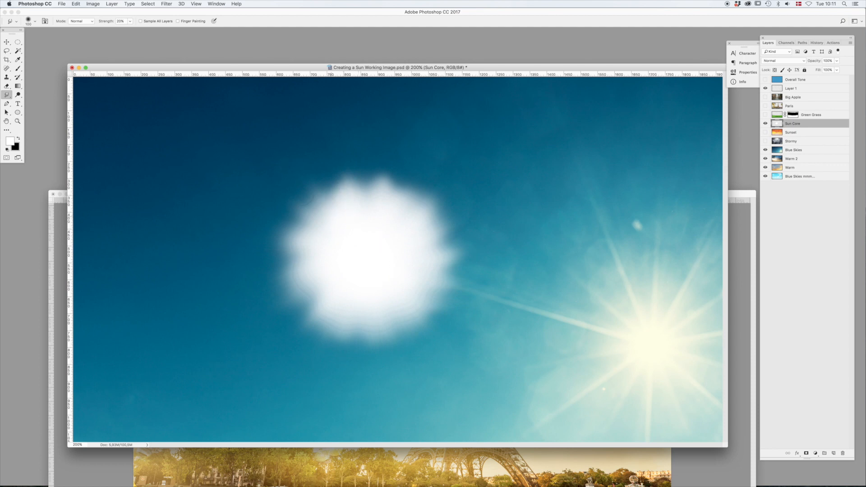
- Duplicate the Sun Core layer and rename the copy Sun Glow
key(v)
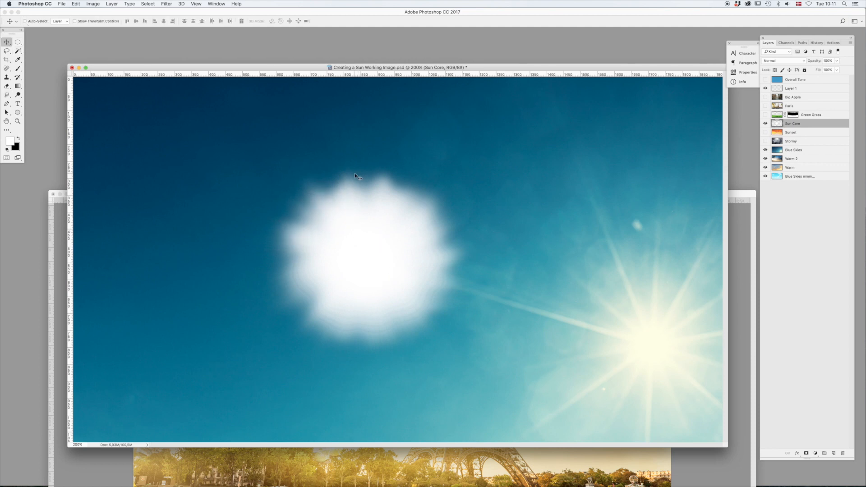
key(ctrl+j)
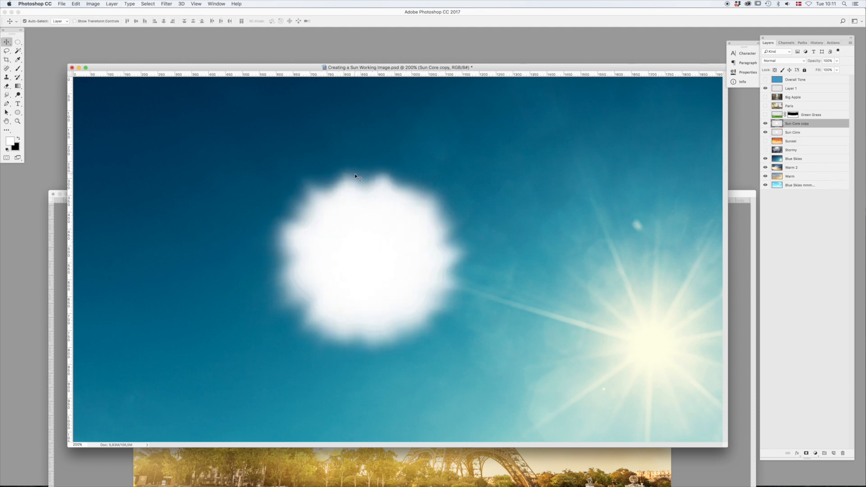
double_click(797, 124)
drag(793, 124, 837, 125)
text(Glow)
key(Return)
- With transparent pixels locked, fill the Sun Glow shape with yellow-orange ffba00, and release the lock
click(774, 70)
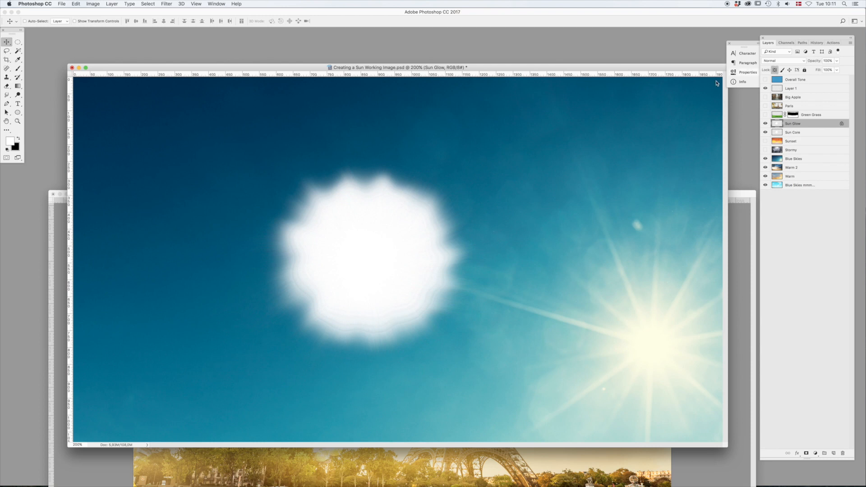
click(10, 141)
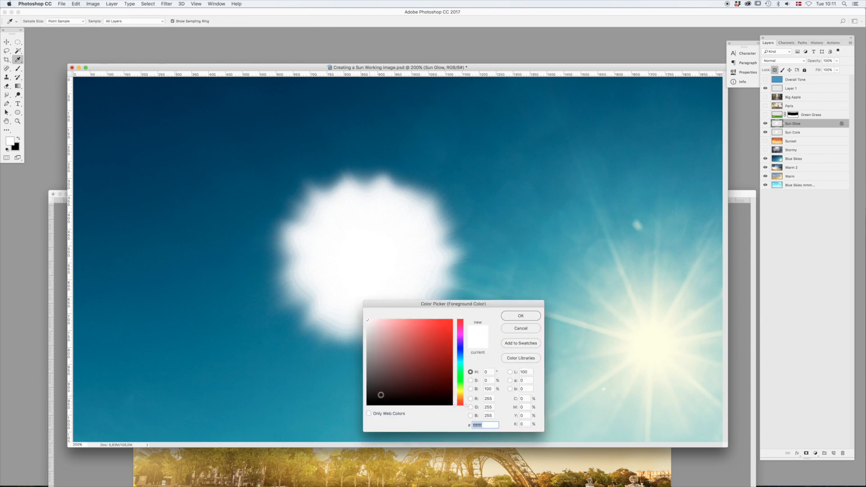
click(461, 397)
click(452, 320)
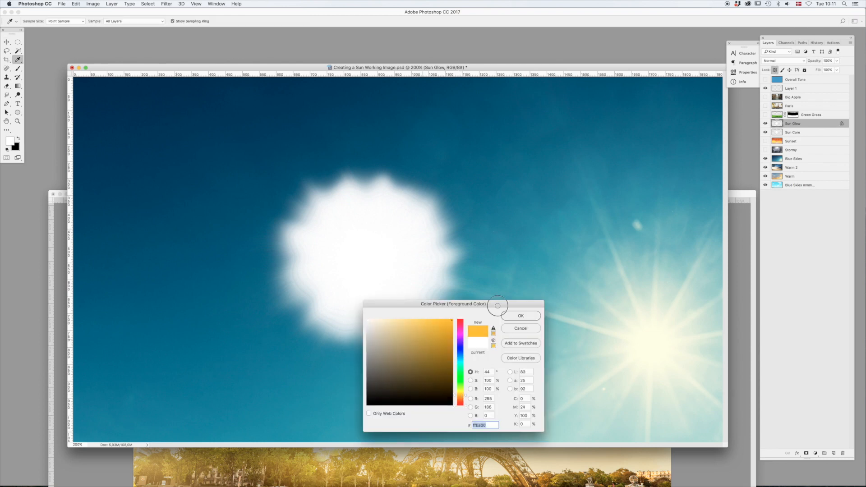
click(523, 315)
key(alt+BackSpace)
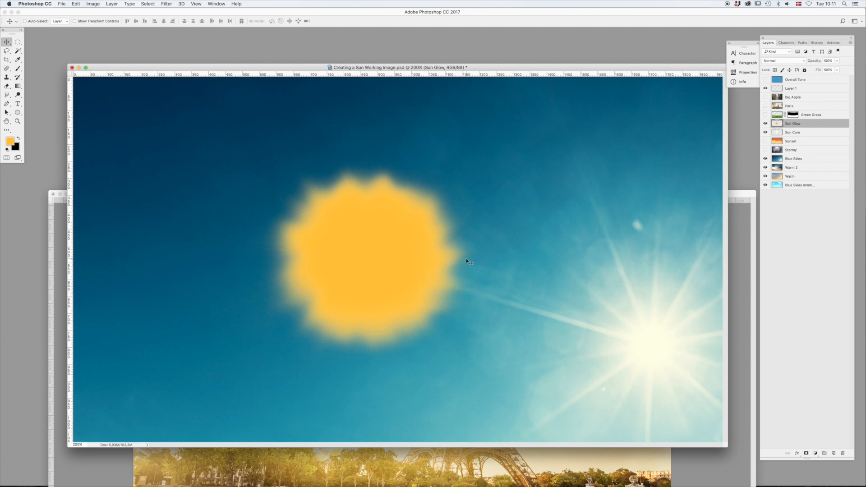
- Reapply the last Gaussian Blur to the Sun Glow layer
click(166, 3)
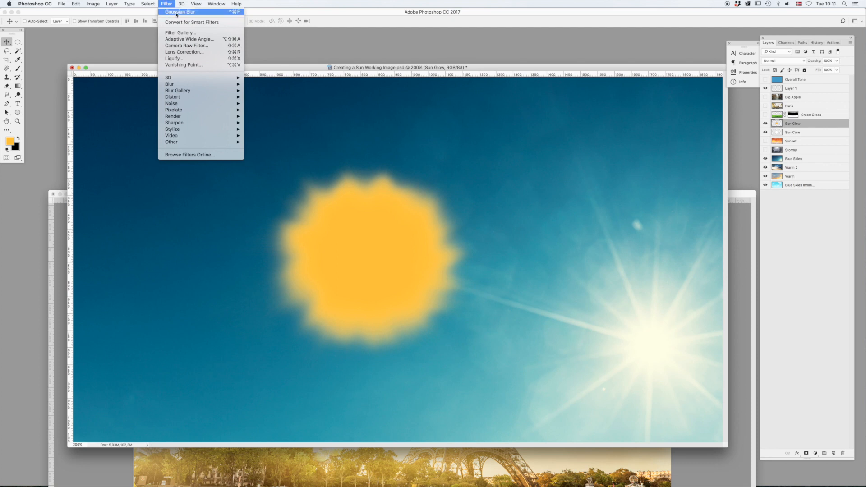
click(280, 67)
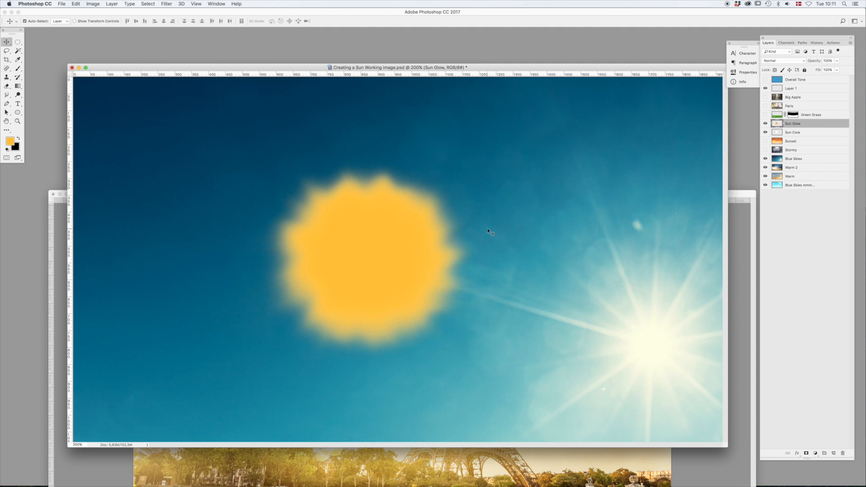
key(ctrl+super+f)
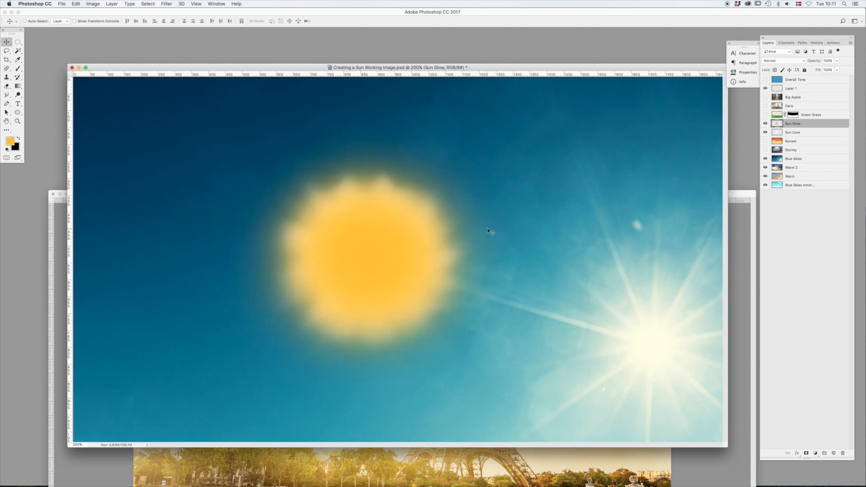
- Hide Sun Core while smudging the Sun Glow layer's edge outward, and show Sun Core again
click(765, 133)
click(7, 94)
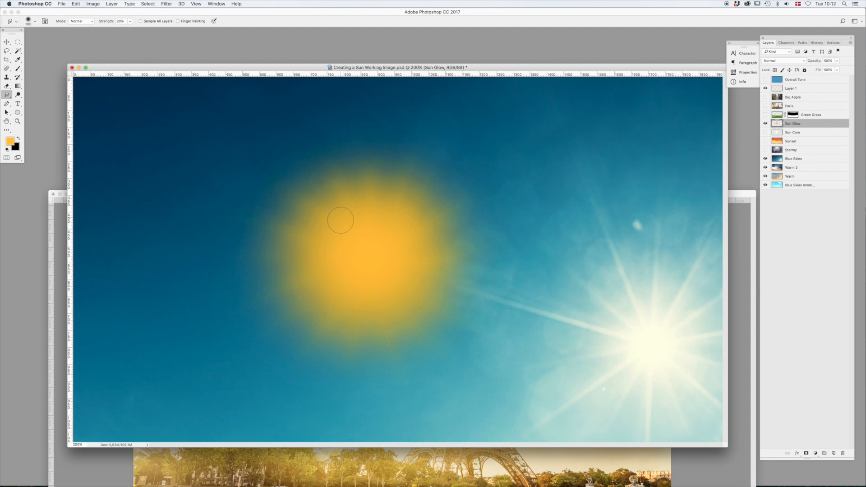
drag(329, 245, 253, 218)
click(765, 133)
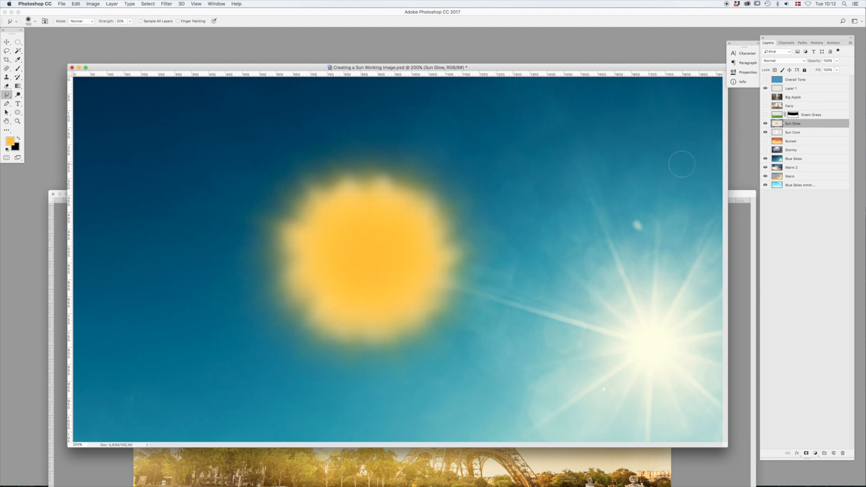
- Enlarge the Sun Glow layer around its centre with Free Transform so it extends well beyond the sun core
key(super+t)
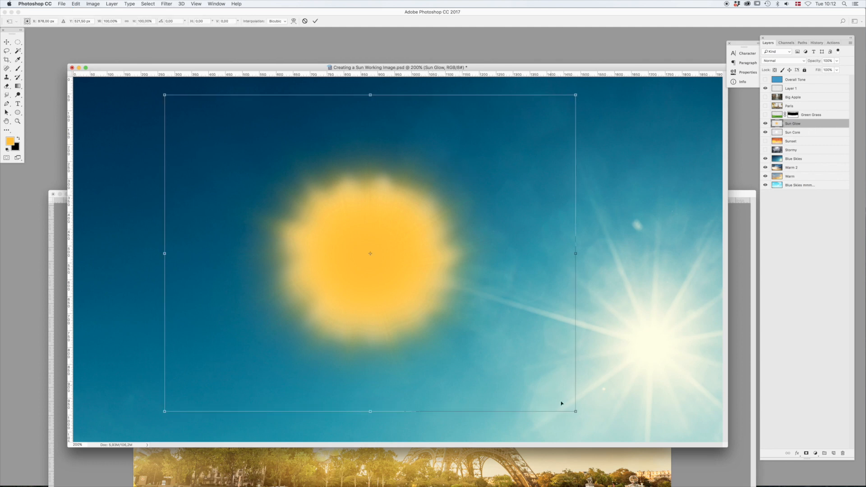
drag(576, 412, 724, 440)
key(Return)
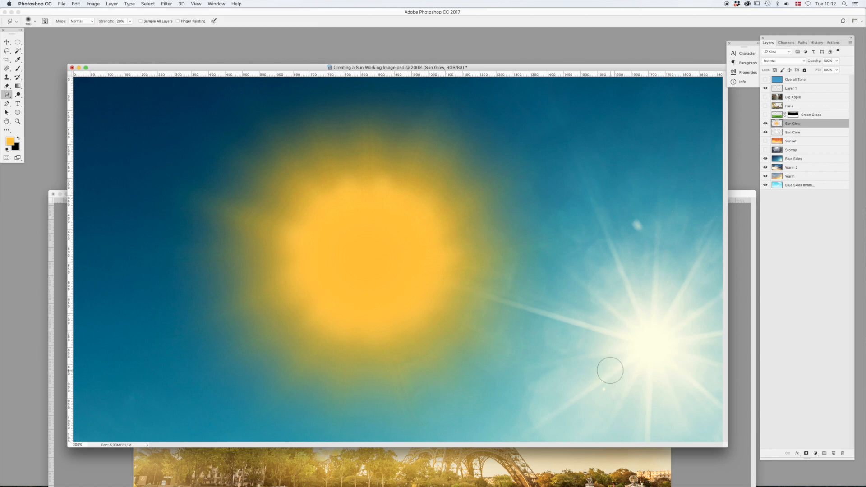
- Add a layer mask to Sun Glow and paint black over its centre at 10% brush opacity to reveal the white core
click(807, 453)
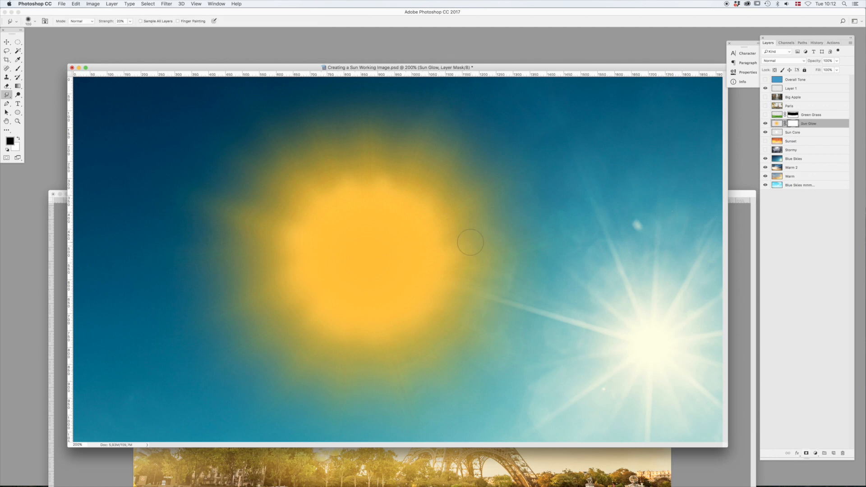
key(b)
key(1)
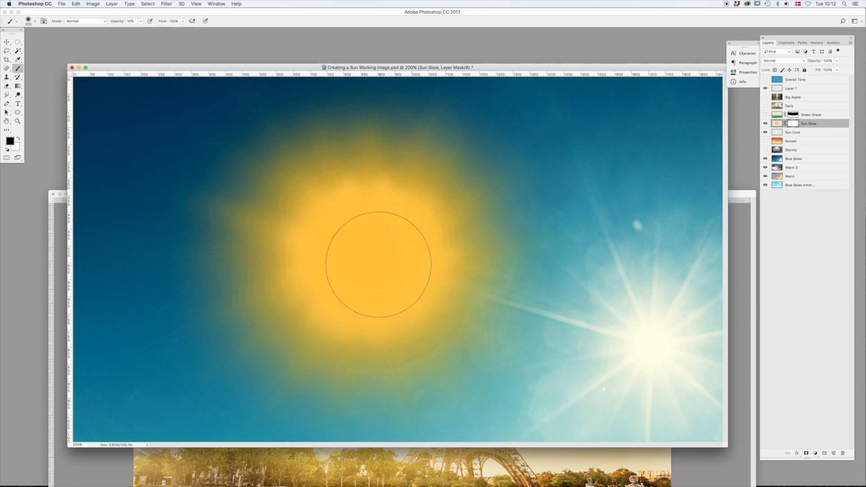
mouse_move(368, 260)
mouse_down()
mouse_move(352, 250)
mouse_move(341, 259)
mouse_move(367, 274)
mouse_move(406, 254)
mouse_up()
mouse_move(356, 234)
mouse_down()
mouse_move(378, 270)
mouse_move(352, 276)
mouse_move(335, 255)
mouse_move(356, 249)
mouse_move(465, 280)
mouse_up()
click(6, 42)
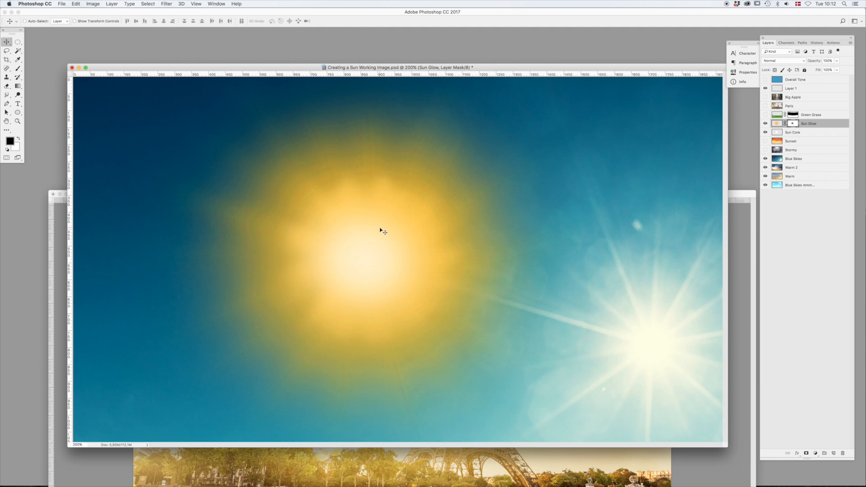
- Lighten the Sun Glow layer slightly with Hue/Saturation and touch up its outer edge with the Smudge tool
click(808, 133)
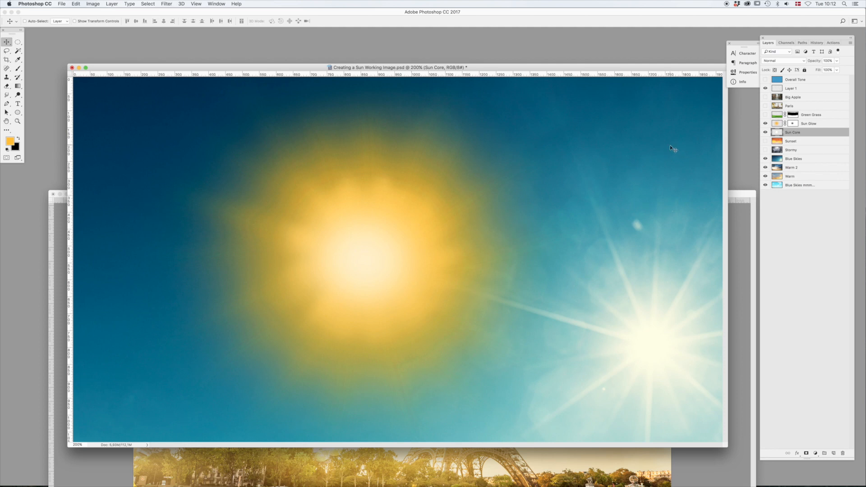
click(823, 124)
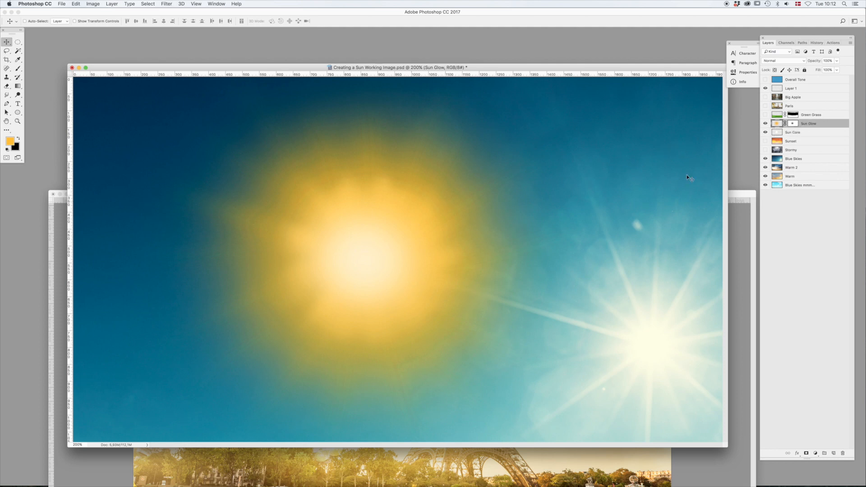
key(super+u)
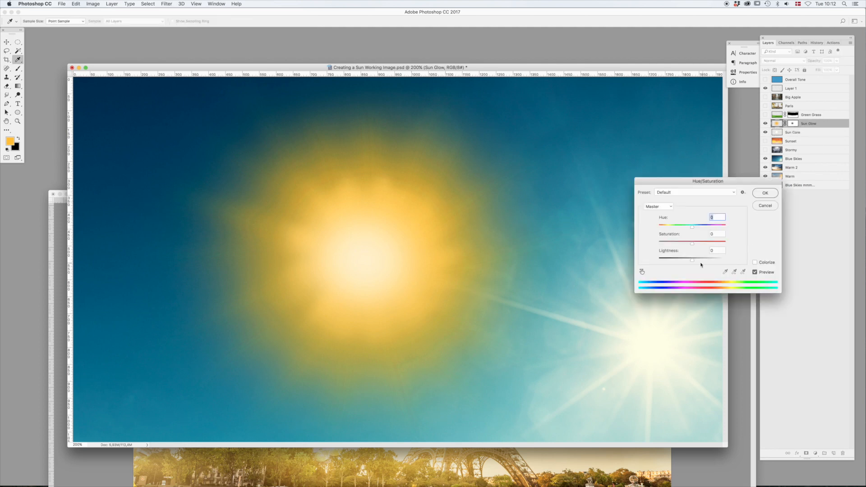
drag(694, 262, 701, 260)
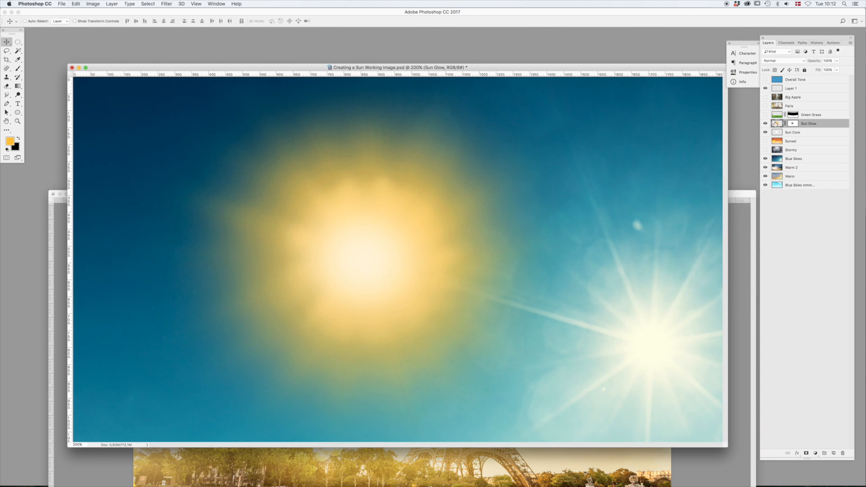
key(r)
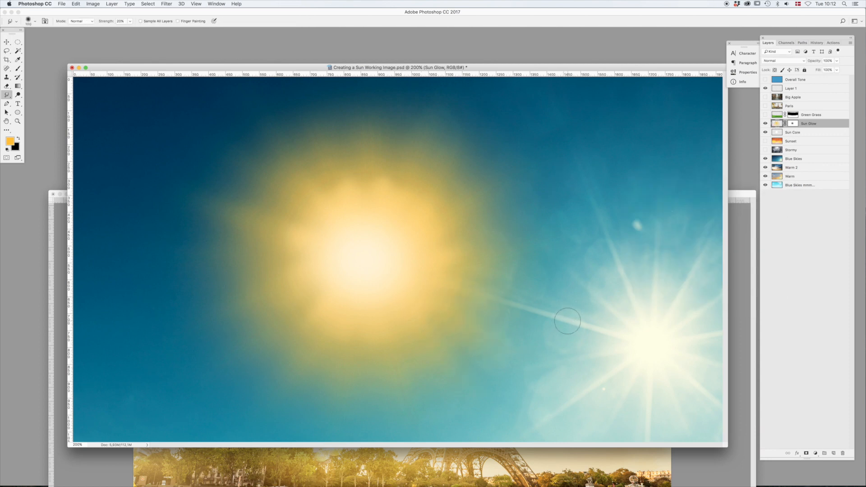
key(v)
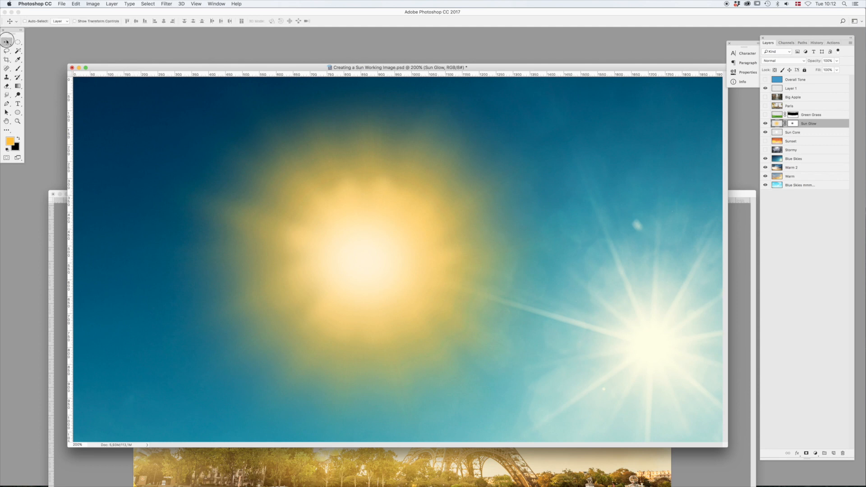
- Group the Sun Glow and Sun Core layers and name the group Sun
shift+click(818, 133)
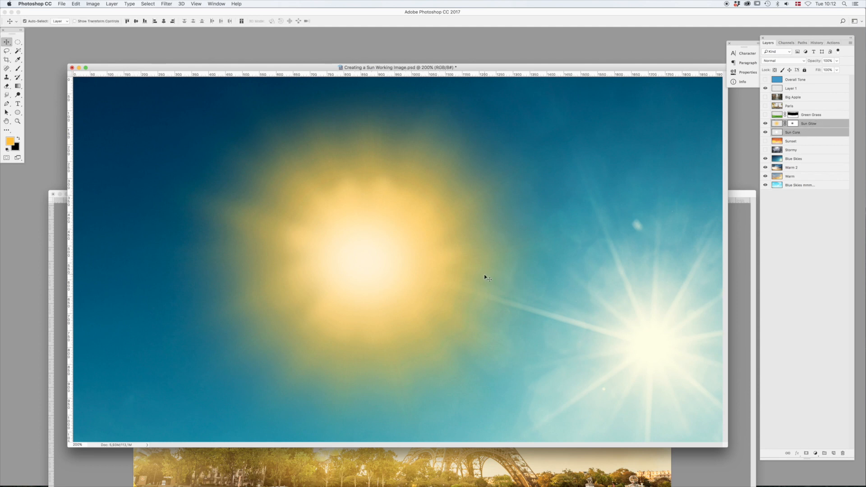
key(super+g)
double_click(790, 124)
text(Sun)
key(Return)
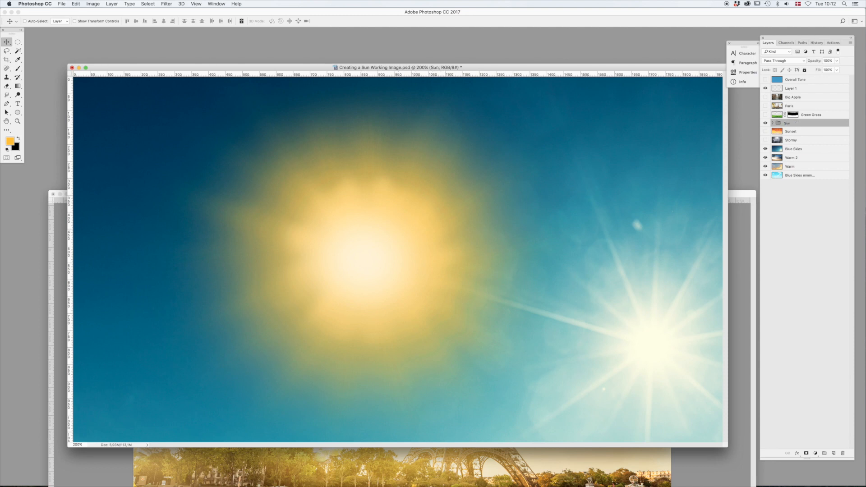
- Show Paris with the Blue Skies and Warm 2 layers hidden, and reposition the Sun group in the sky beside the Eiffel Tower
click(765, 106)
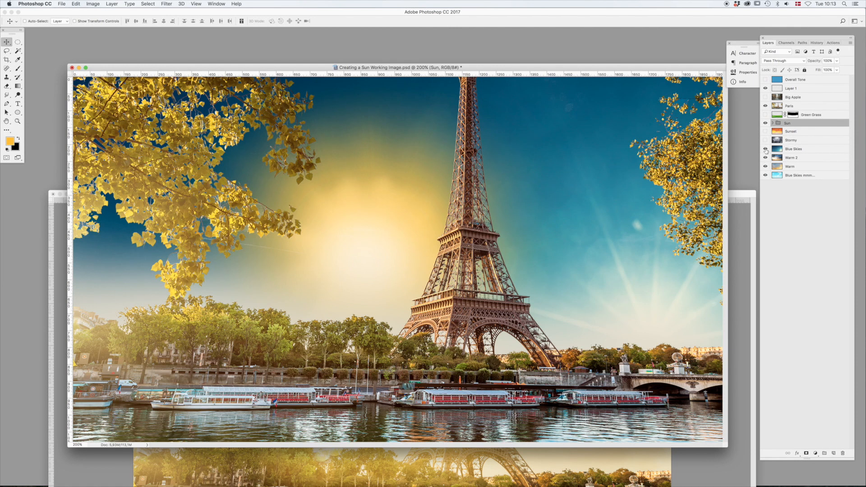
drag(765, 149, 765, 158)
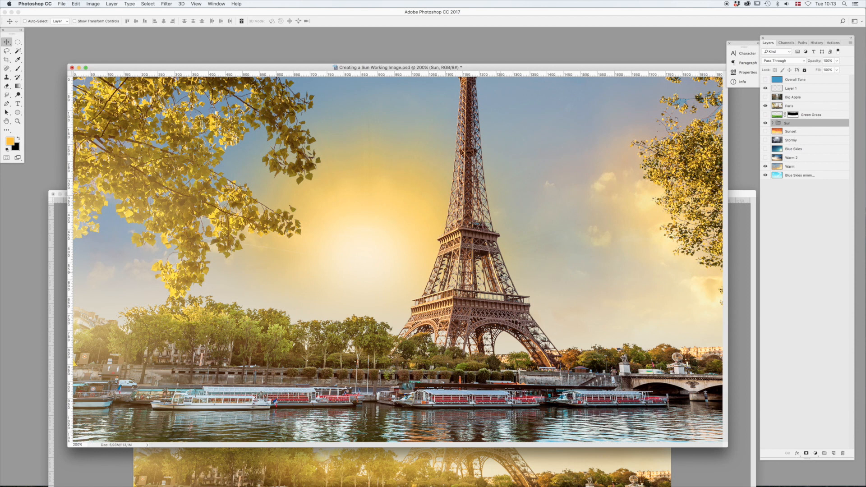
drag(506, 346, 564, 376)
drag(509, 322, 459, 339)
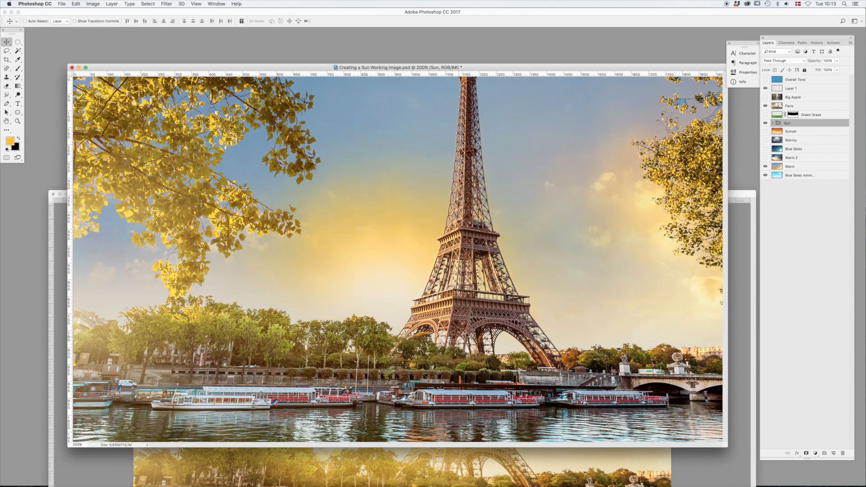
- Rename Layer 1 as Lens Flare
click(805, 89)
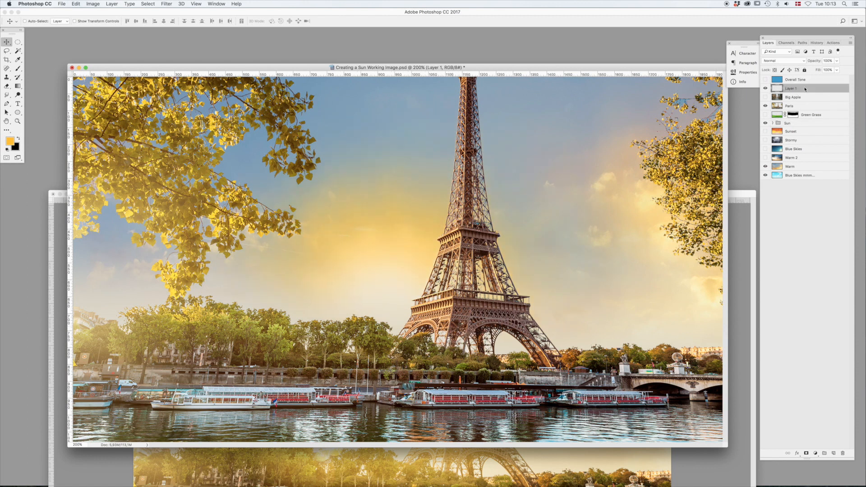
key(super+t)
key(Return)
double_click(790, 88)
text(Lens Flare)
key(Return)
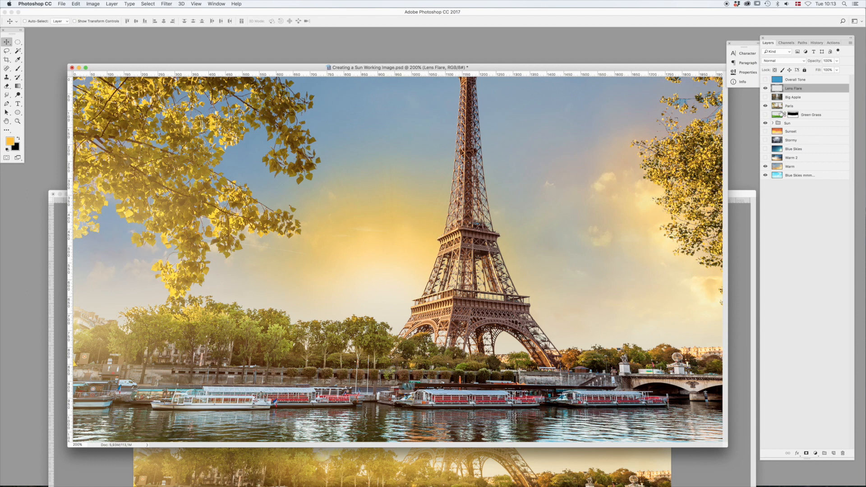
- Draw a large circular selection over the sun area on the Lens Flare layer and fill it with black
click(765, 106)
key(m)
key(d)
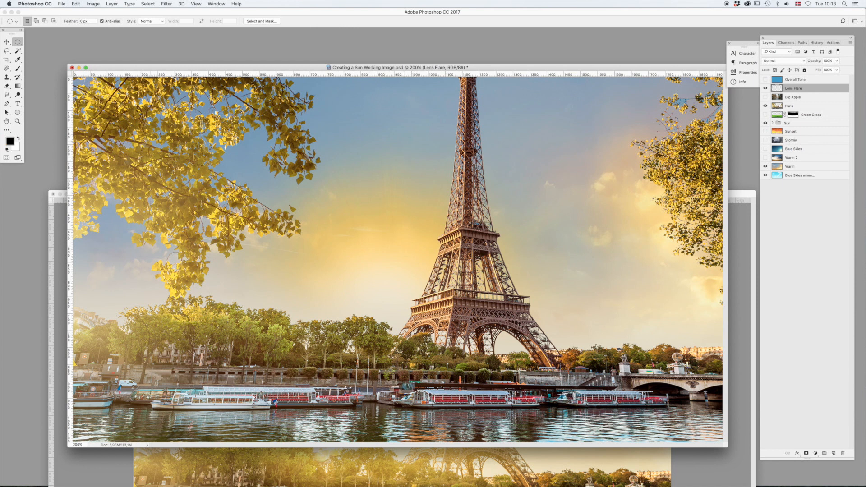
drag(236, 120, 538, 364)
key(alt+BackSpace)
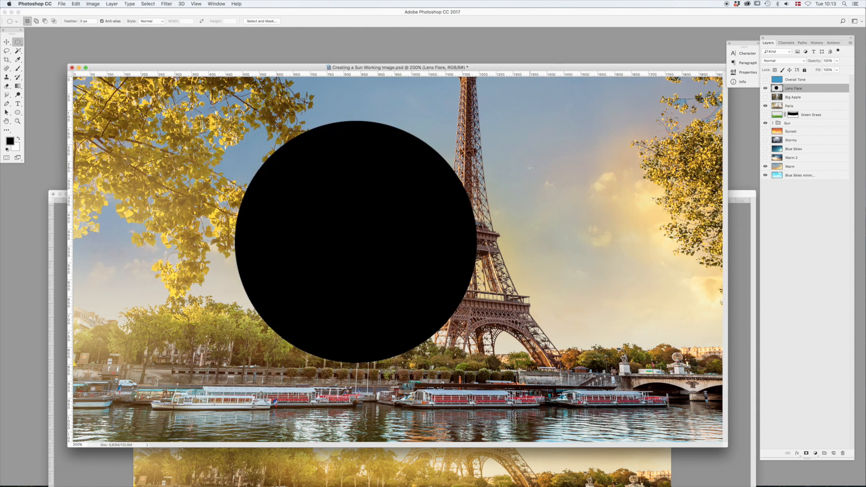
- Render a Lens Flare on the black circle with the 50-300mm Zoom lens at 100% brightness, centred left of the circle's middle
click(167, 4)
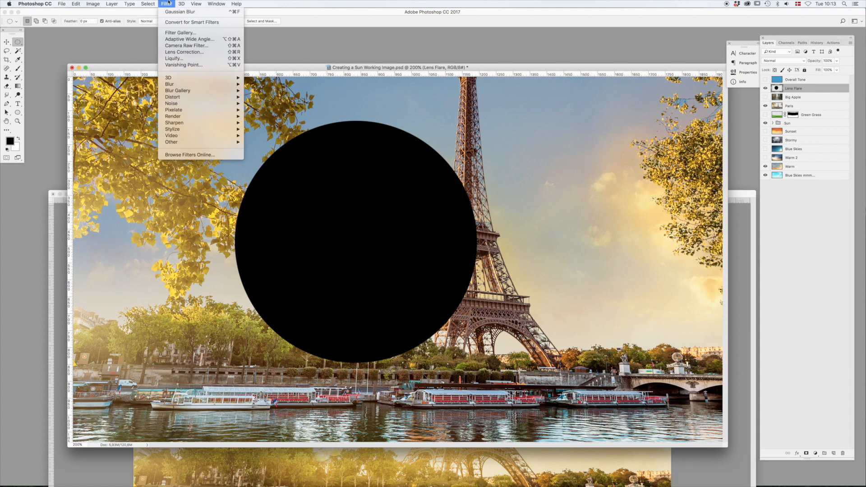
mouse_move(206, 118)
click(264, 159)
click(367, 241)
click(368, 247)
click(368, 252)
click(367, 236)
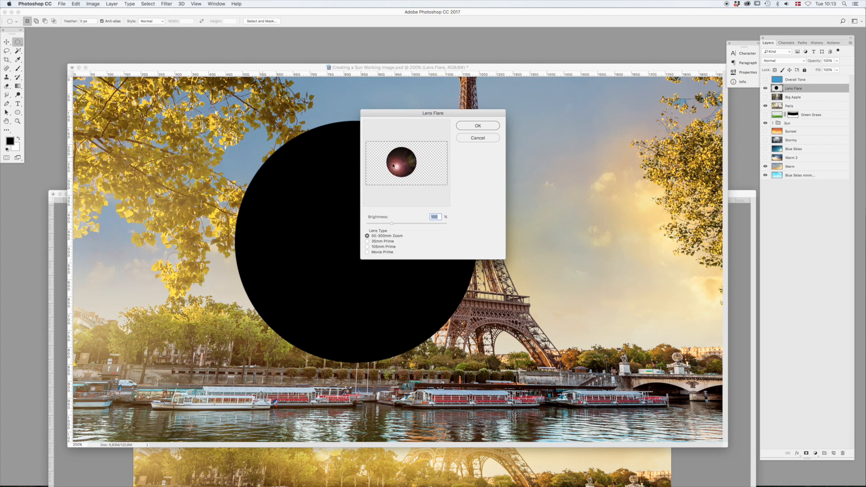
drag(401, 167, 397, 165)
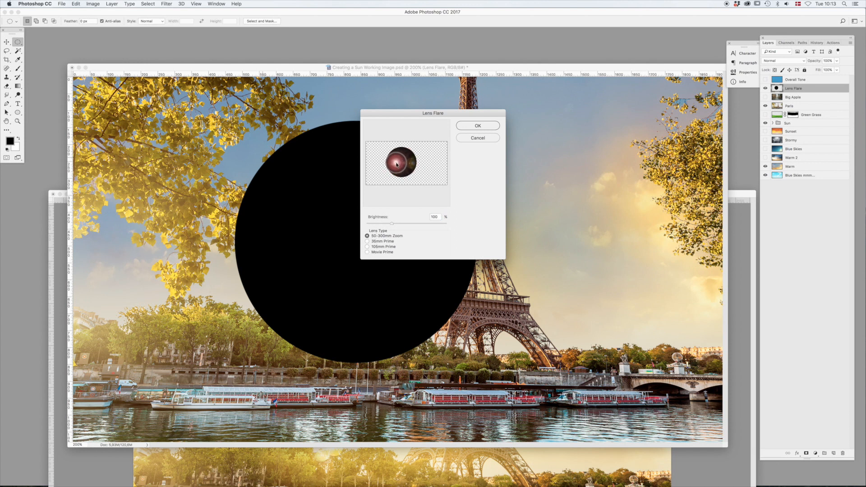
click(488, 126)
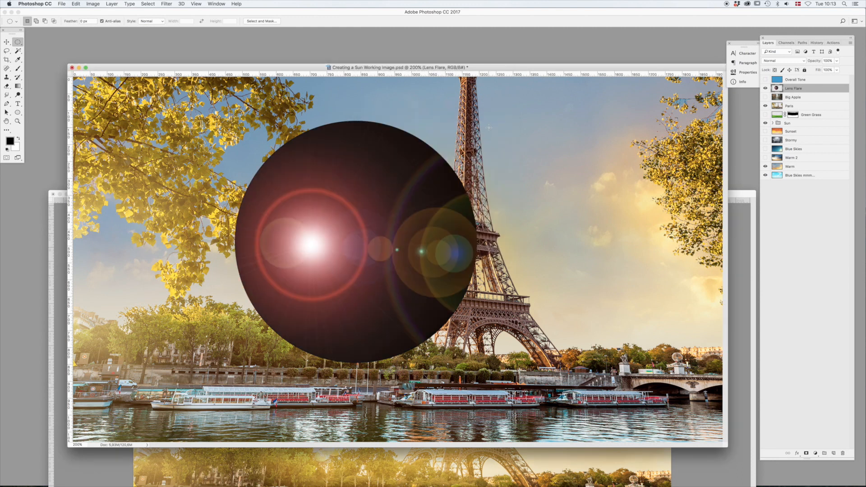
- Rotate the flare circle clockwise until its bright spot sits above the centre, and set the layer's blend mode to Screen
key(super+t)
drag(542, 174, 379, 383)
key(Return)
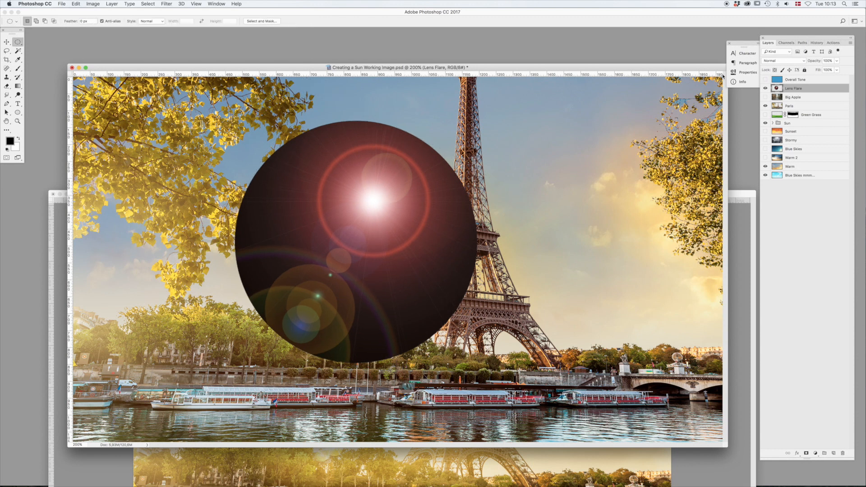
click(771, 59)
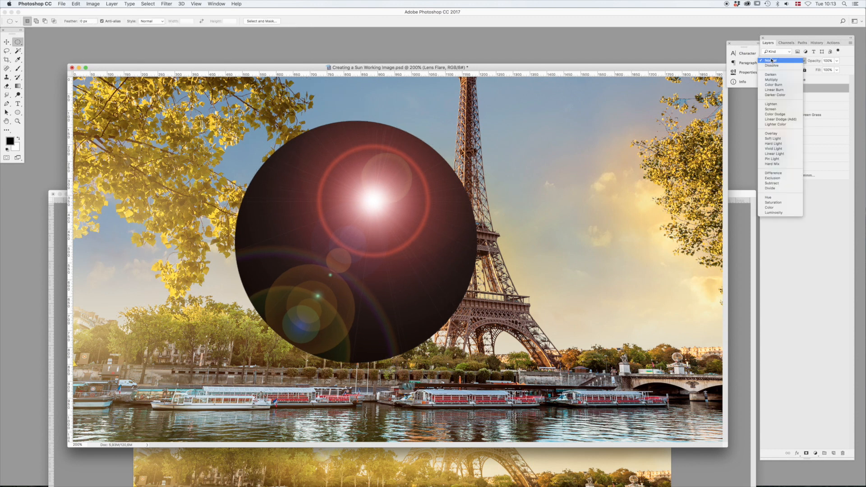
click(778, 118)
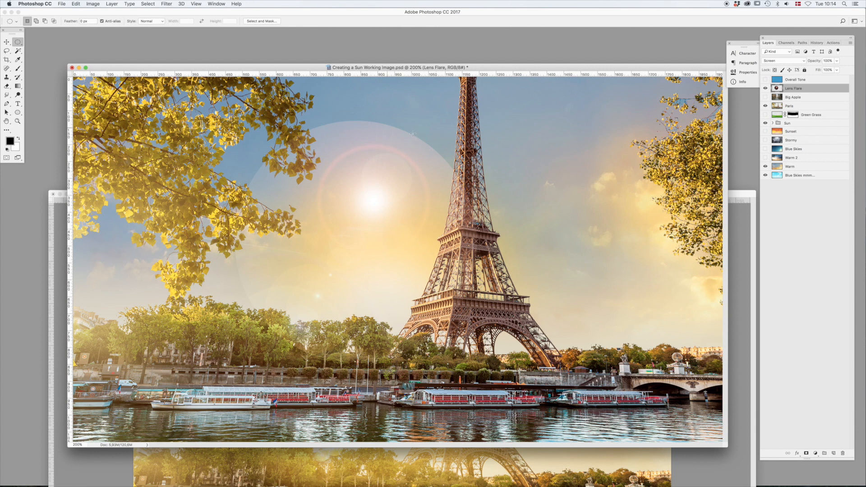
- Add a layer mask to Lens Flare and paint black at 100% opacity around the circle to hide its hard edge
click(806, 454)
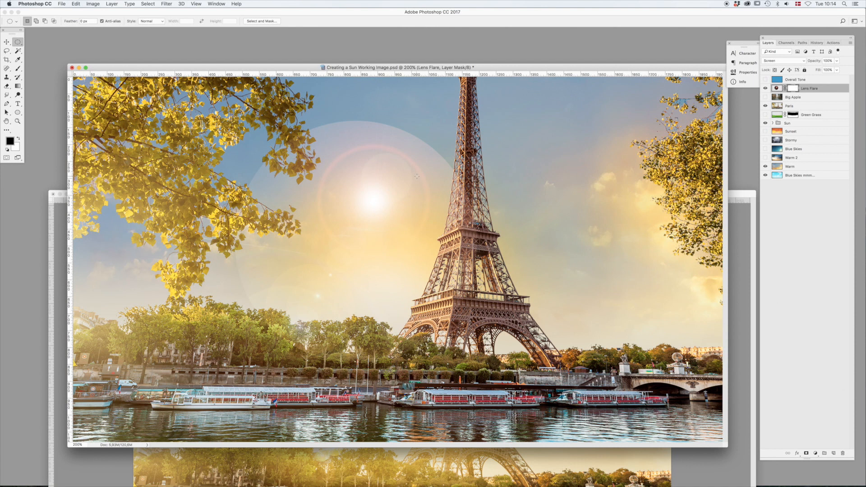
key(b)
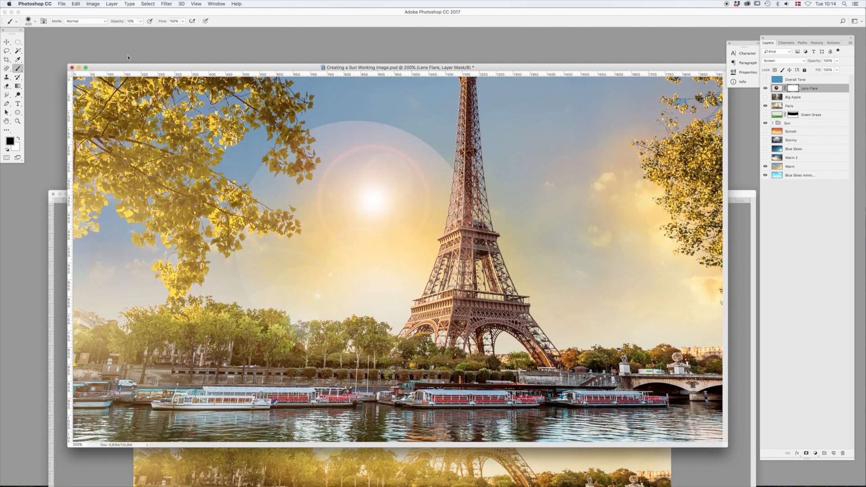
key(0)
key(x)
key(x)
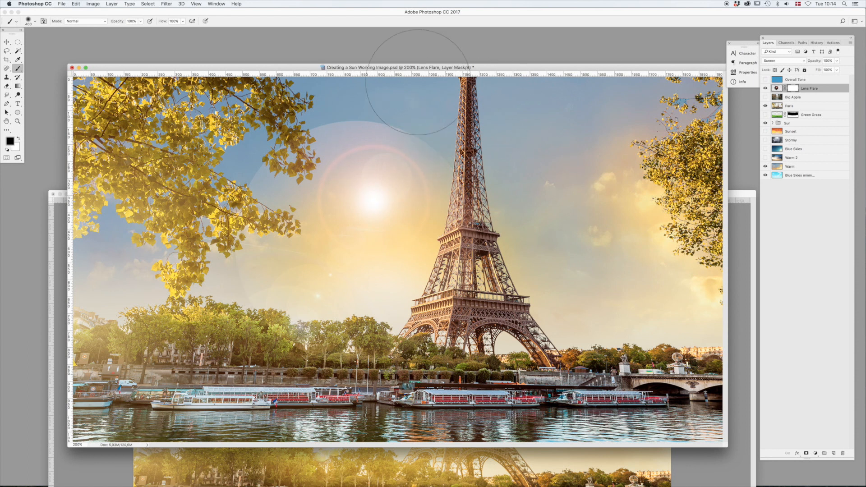
mouse_move(313, 77)
mouse_down()
mouse_move(231, 136)
mouse_move(187, 269)
mouse_move(189, 290)
mouse_up()
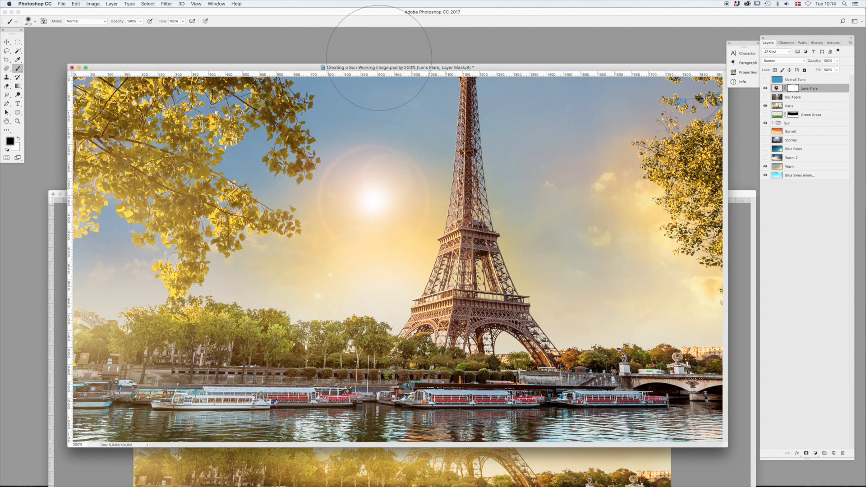
- Move the lens flare down to the treetops beside the tower, toggling the Sun group's visibility to compare
click(6, 42)
drag(446, 272, 447, 309)
click(765, 124)
click(765, 124)
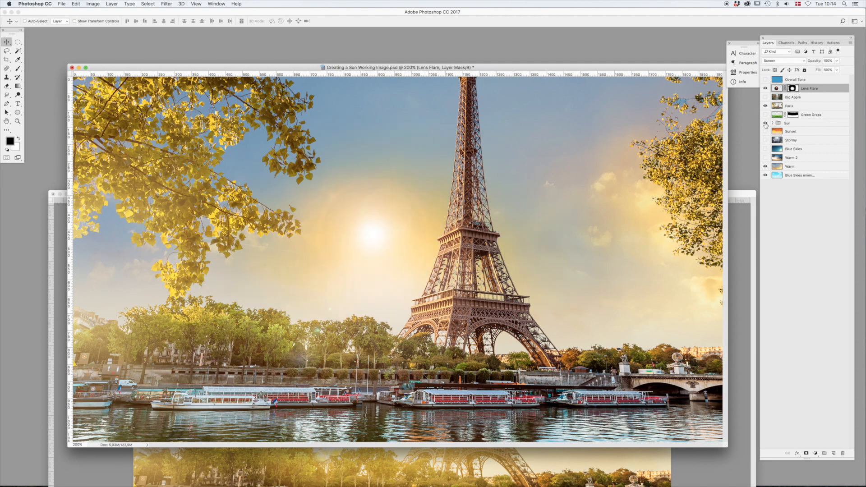
drag(460, 276, 465, 356)
- Align the lens flare over the raised Sun group's centre and move both together into the leaves of the tree left of the tower
click(801, 125)
drag(539, 316, 508, 223)
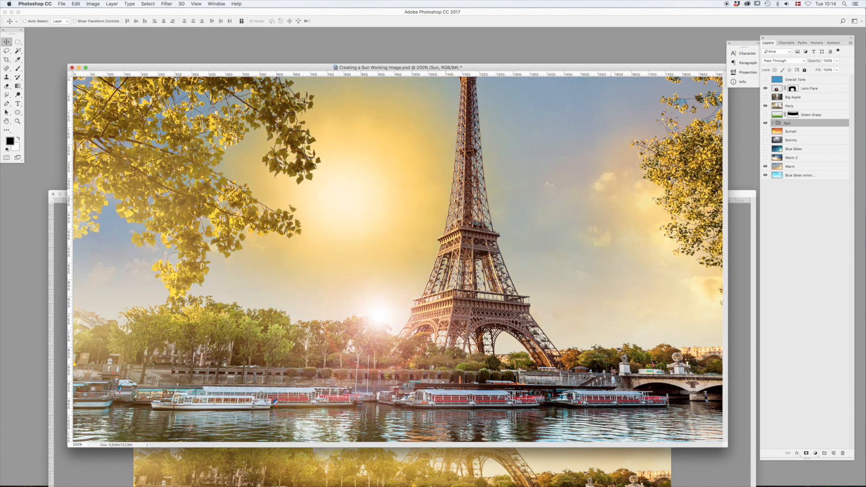
click(834, 89)
drag(483, 307, 452, 192)
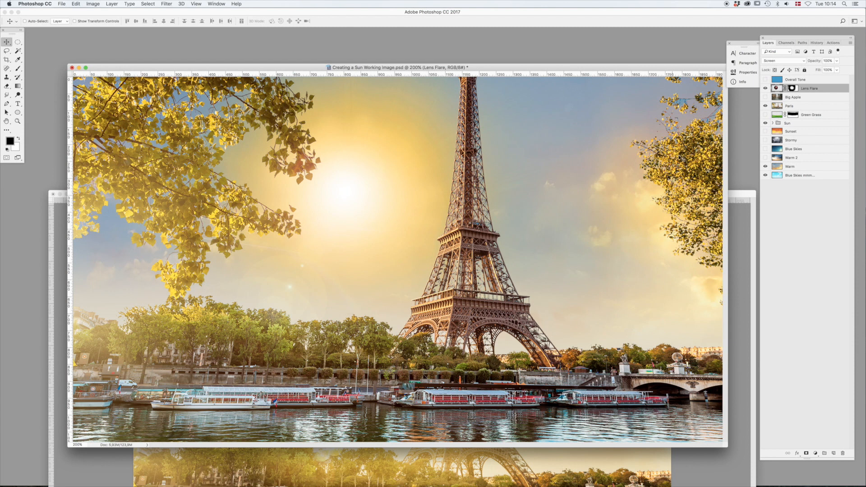
super+click(823, 123)
drag(503, 261, 341, 251)
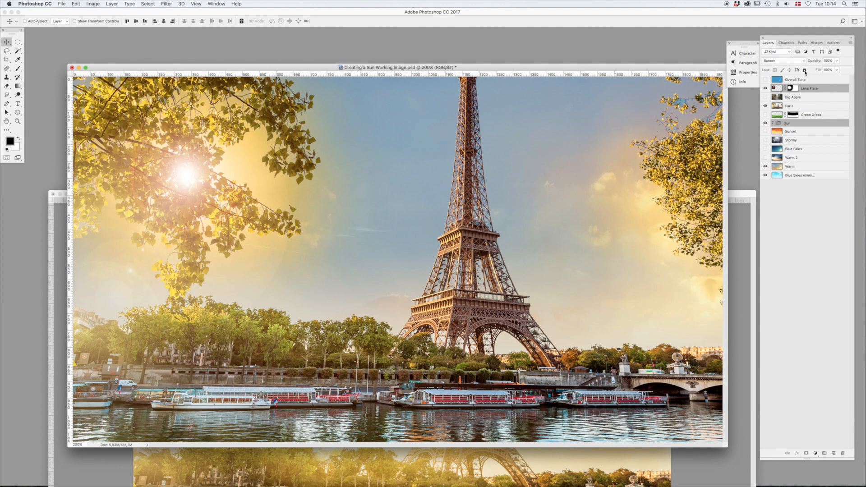
click(794, 89)
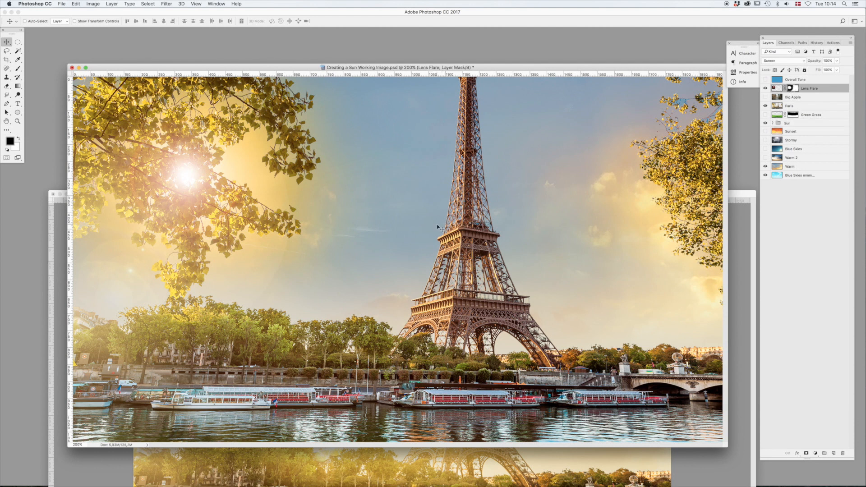
key(b)
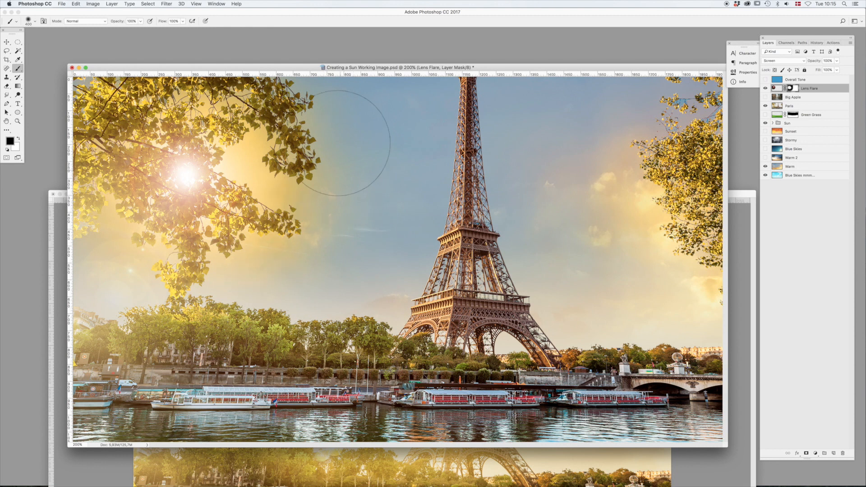
key(v)
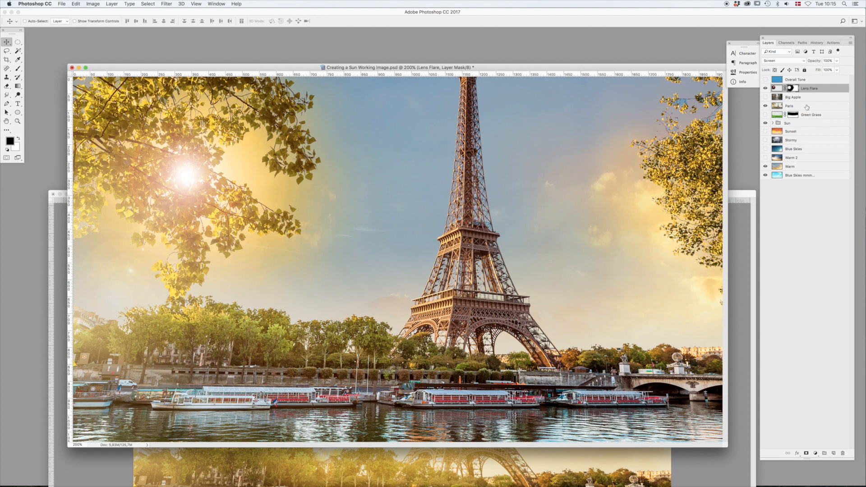
- Move the Lens Flare layer and Sun group together out of the leaves into the open sky left of the tower
click(777, 123)
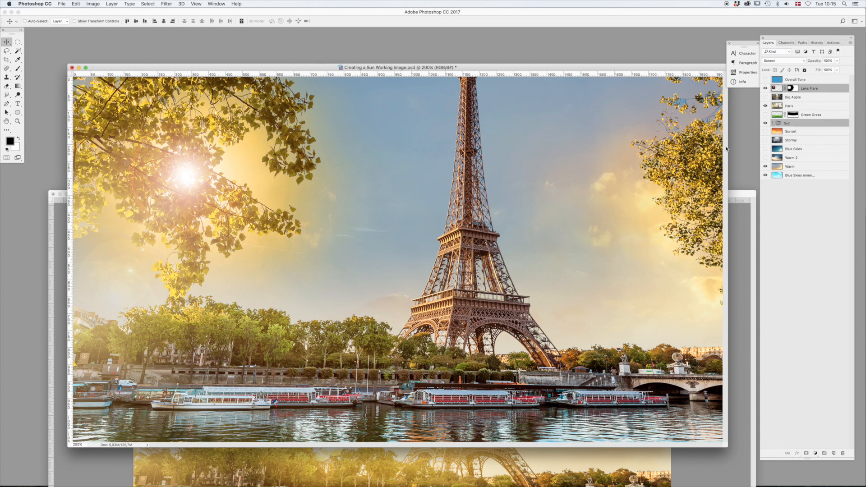
drag(259, 221, 410, 266)
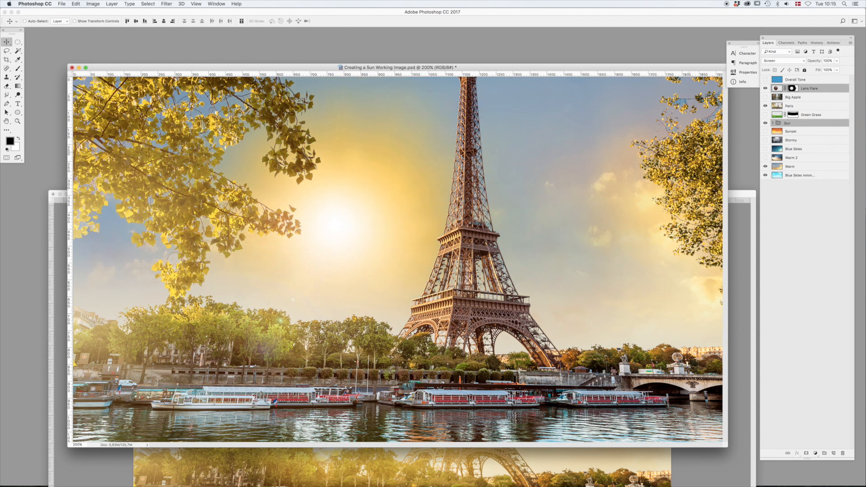
- Unlink the Sun Glow layer in the Sun group from its mask and enlarge the glow with Free Transform
click(774, 123)
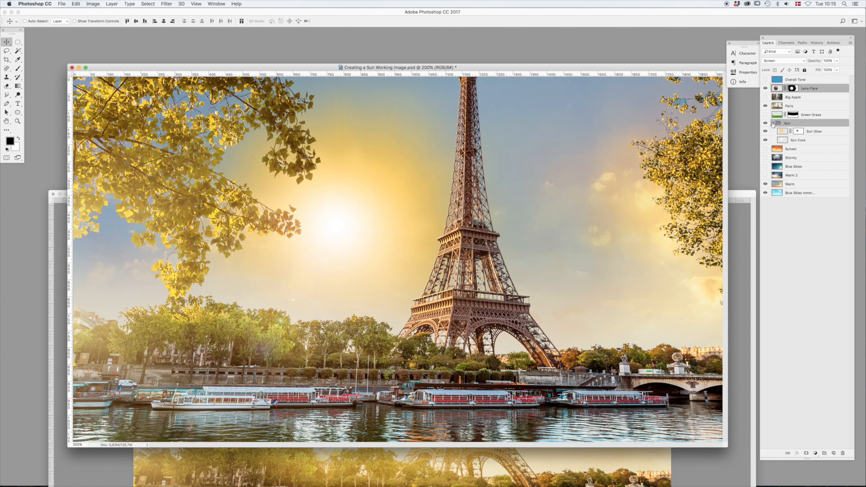
click(830, 131)
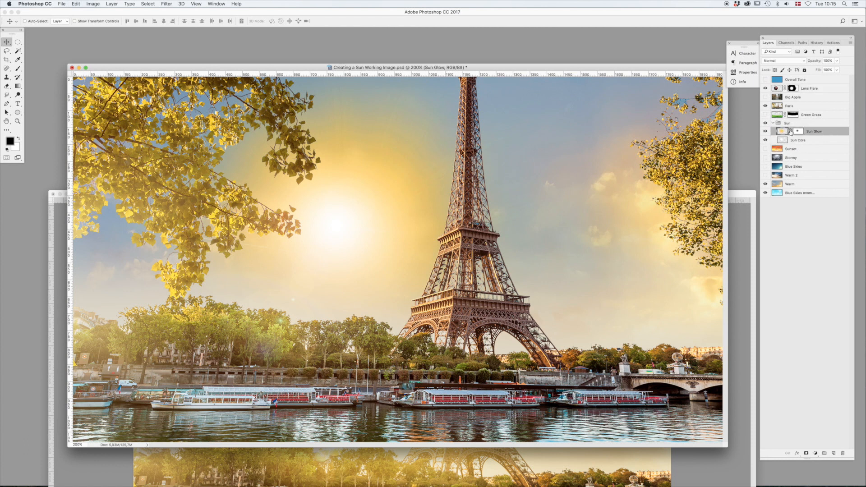
click(790, 131)
scroll(466, 229, down, 2)
key(super+t)
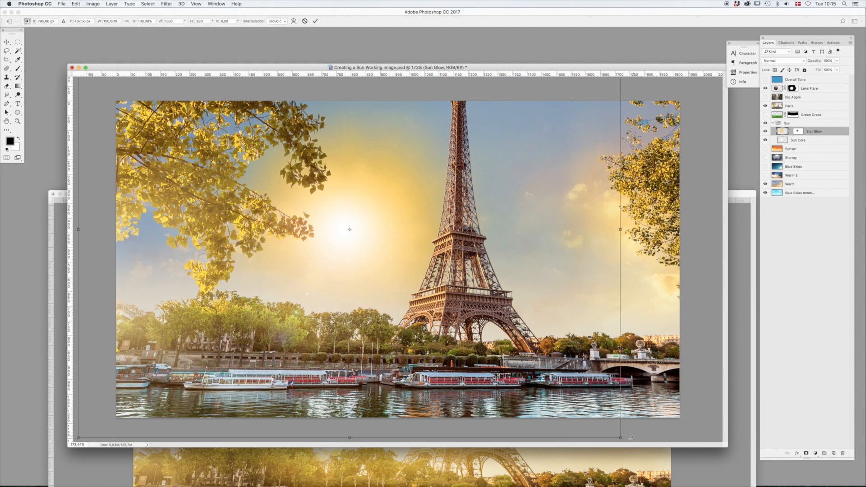
drag(617, 437, 728, 404)
key(Return)
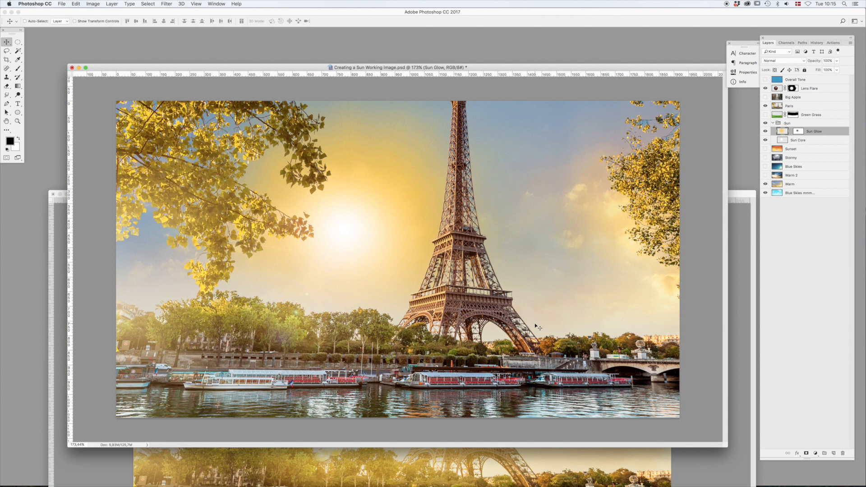
- Darken the Sun Glow layer slightly by lowering Lightness in Hue/Saturation
key(super+u)
mouse_move(693, 262)
mouse_down()
mouse_move(700, 260)
mouse_move(692, 262)
mouse_up()
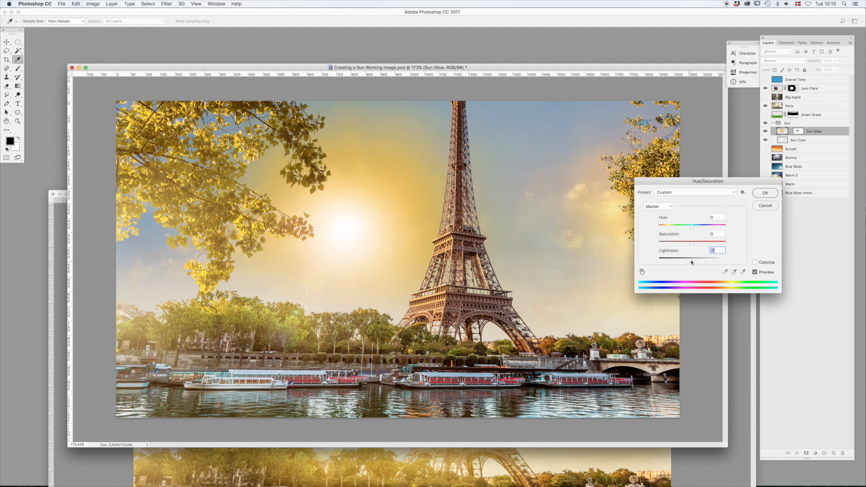
click(767, 194)
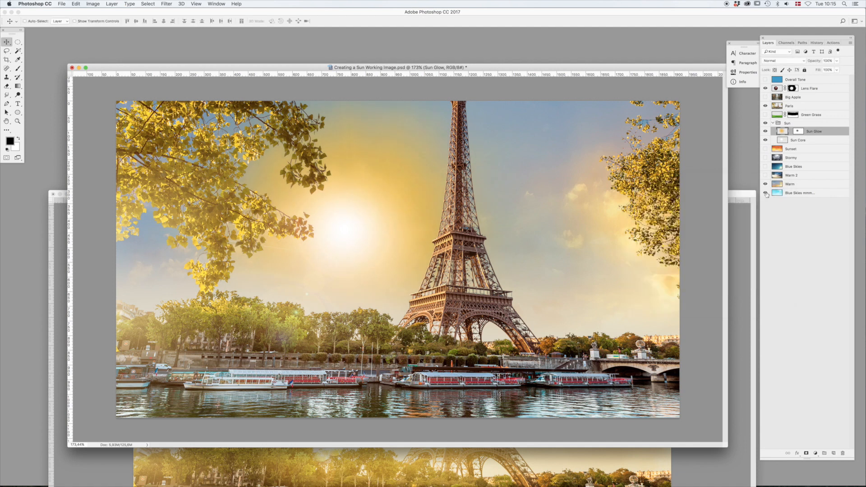
- Scale up the Lens Flare layer slightly with Free Transform
click(824, 89)
key(ctrl+t)
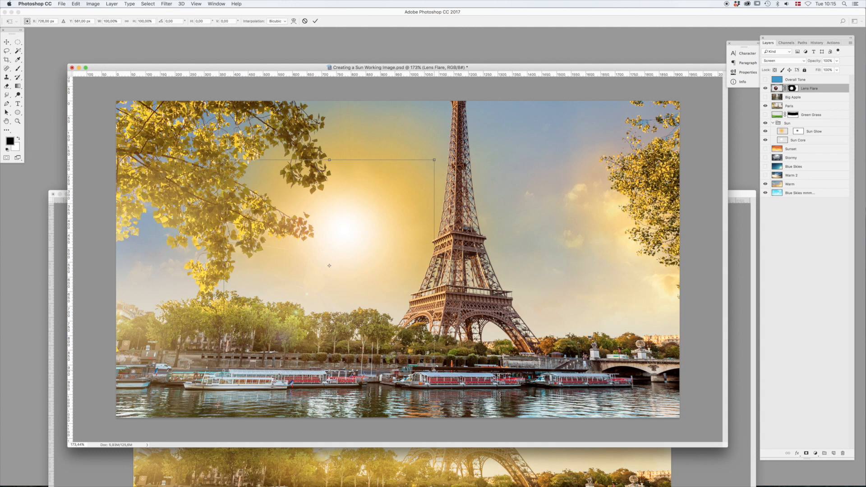
drag(434, 371, 456, 392)
key(Return)
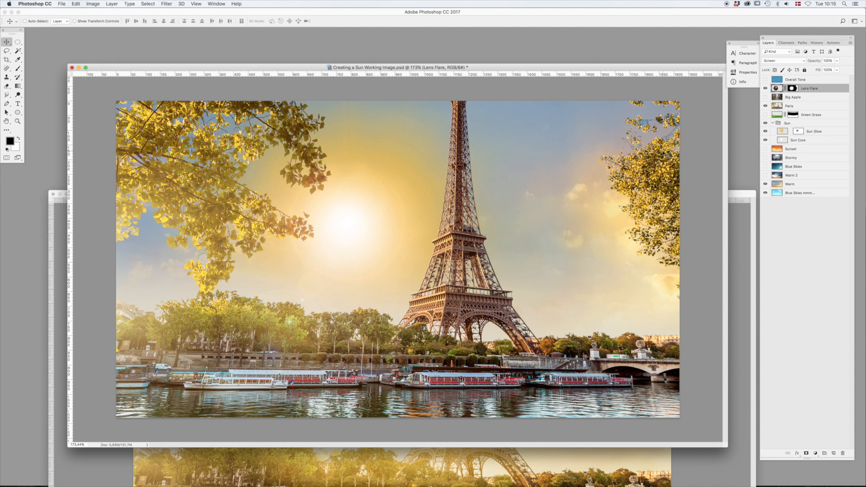
- Link the Lens Flare layer with the collapsed Sun group and move them up to the edge of the leaves left of the tower
click(773, 123)
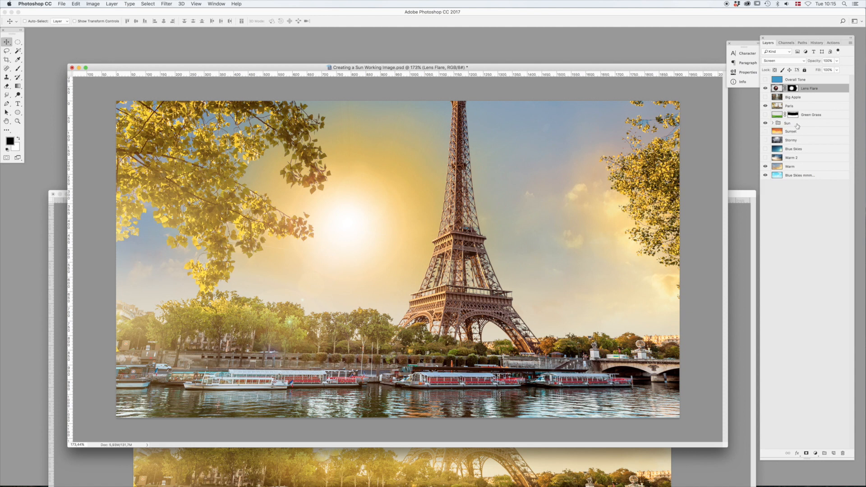
super+click(810, 124)
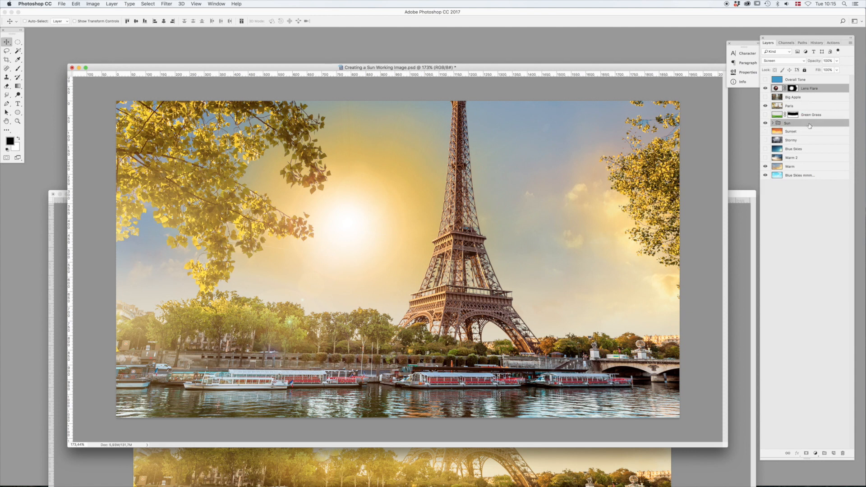
right_click(809, 124)
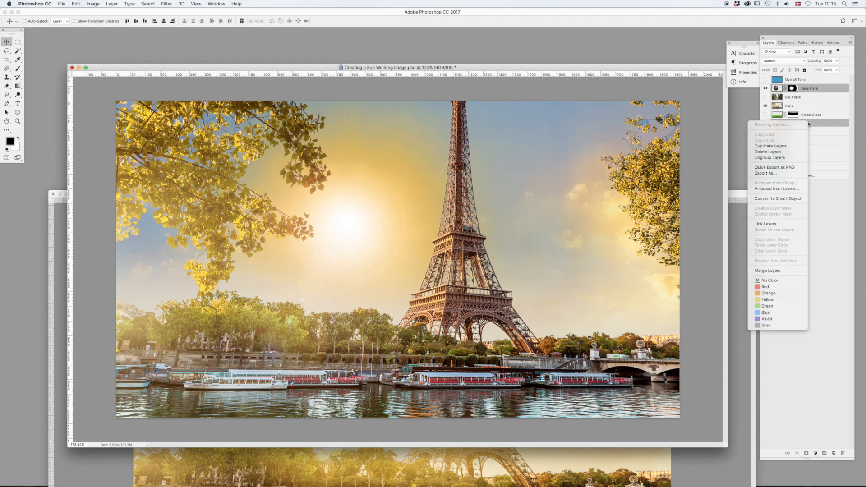
click(766, 224)
drag(385, 343, 298, 292)
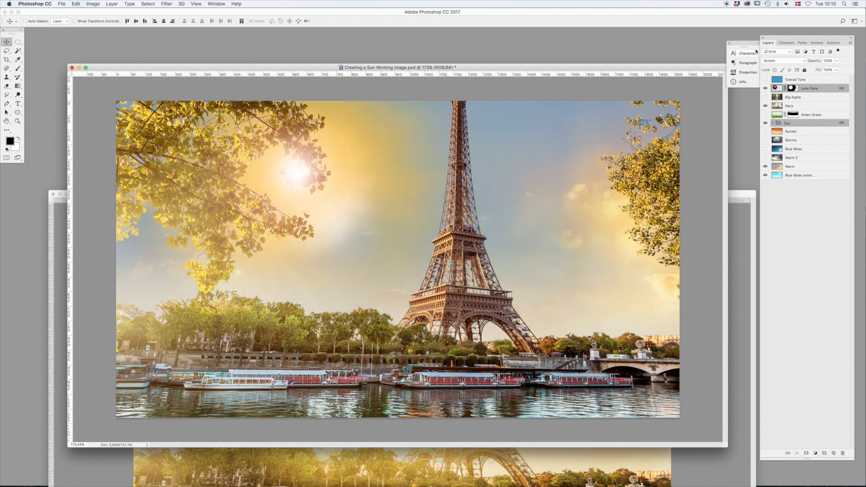
- Show the Overall Tone layer at the top of the stack and keep its blend mode at Overlay
click(815, 80)
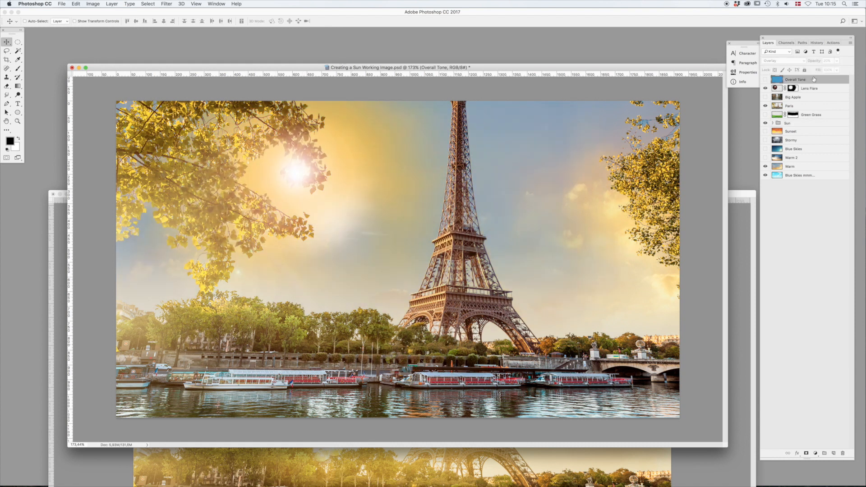
click(765, 80)
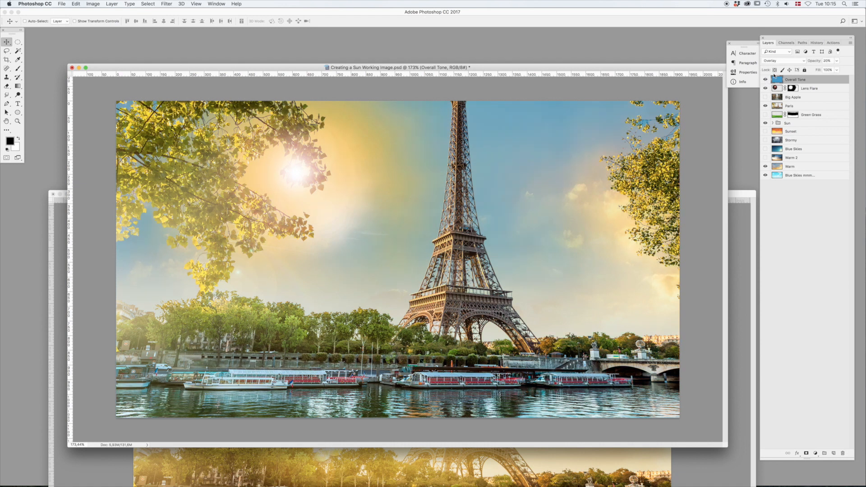
click(783, 61)
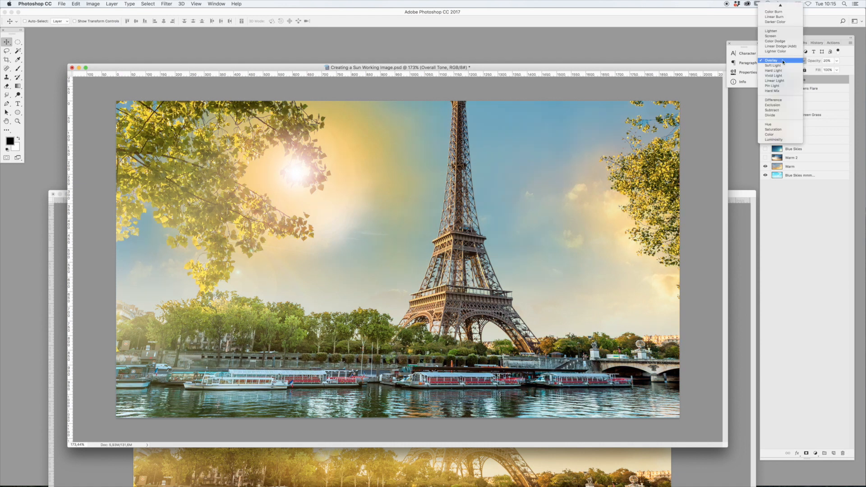
click(675, 87)
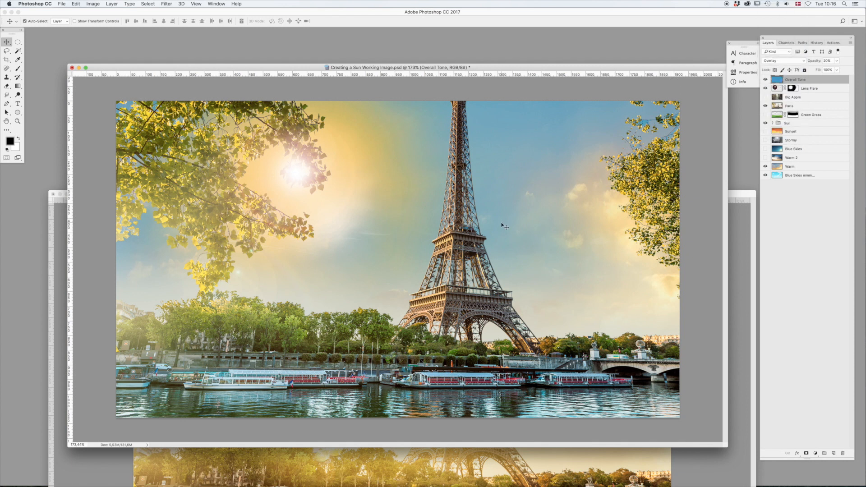
- Shift the Overall Tone layer to yellow-green by setting Hue to -128 in Hue/Saturation
key(super+u)
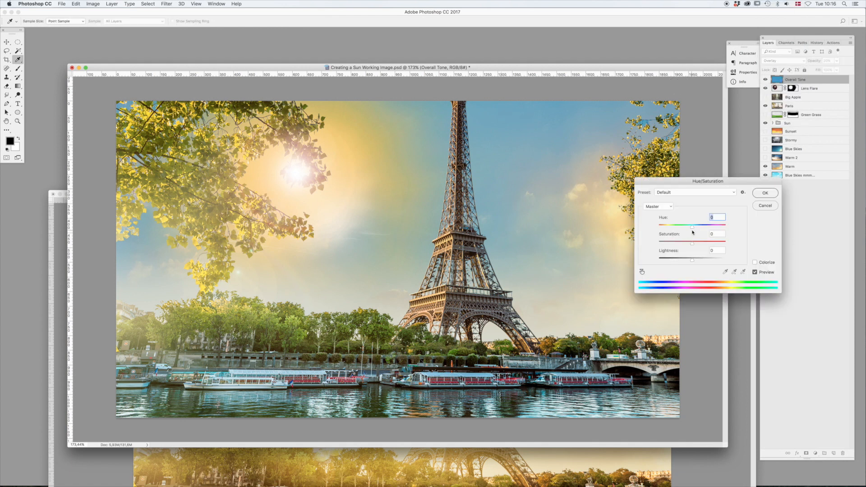
drag(694, 229, 665, 228)
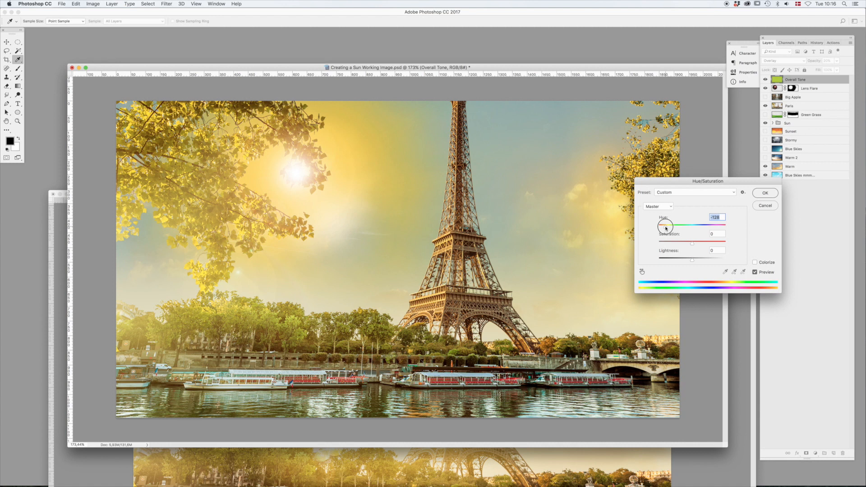
click(766, 195)
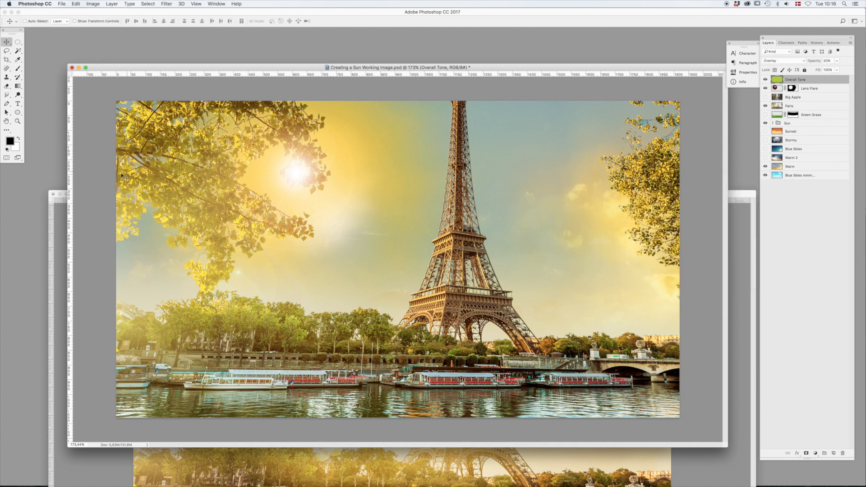
- Set the foreground colour to a warm orange and fill the Overall Tone layer with it
click(10, 141)
click(461, 396)
drag(434, 363, 453, 319)
click(527, 318)
key(v)
key(alt+BackSpace)
- Move the linked Lens Flare and Sun group to the middle of the Eiffel Tower so the sun shines from behind it
click(810, 88)
drag(444, 233, 516, 268)
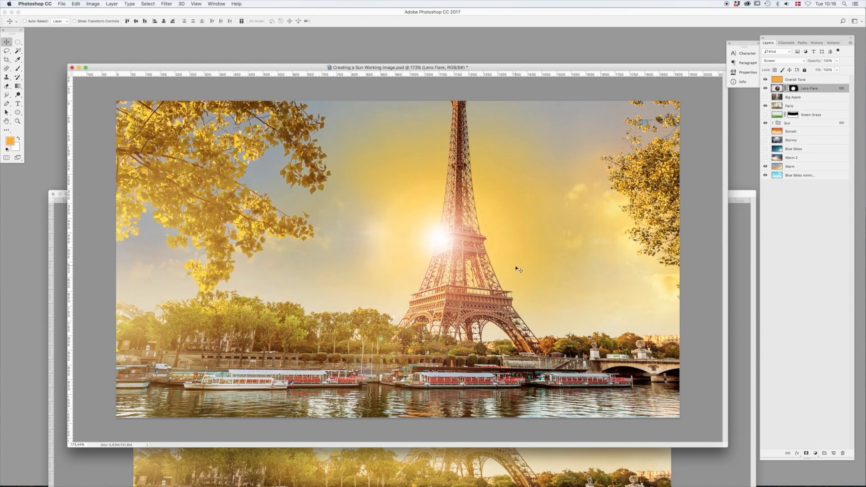